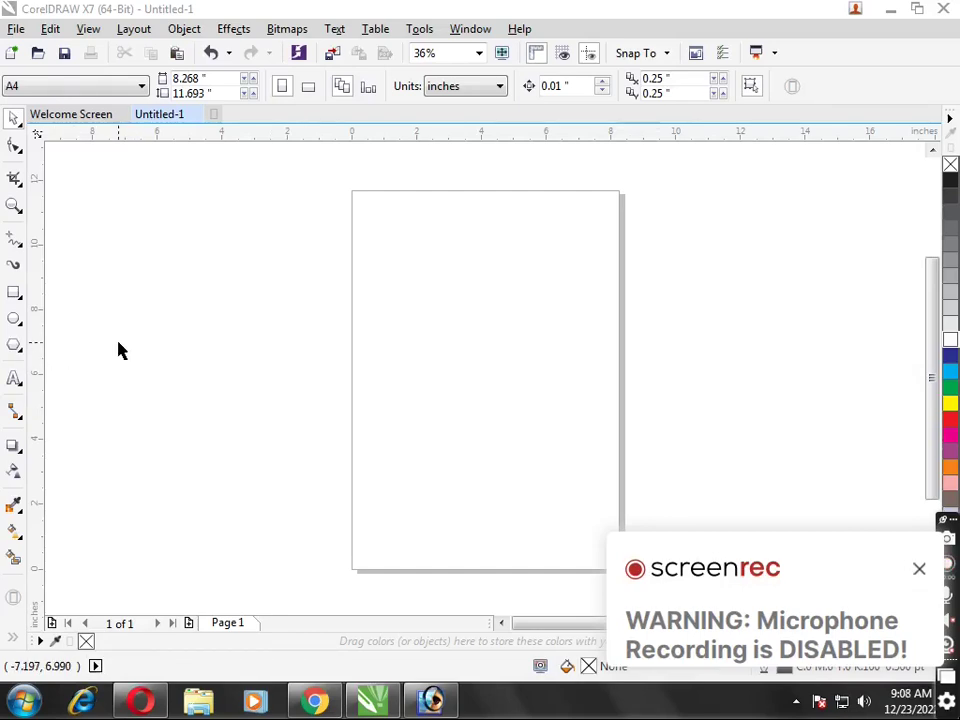
# Draw a 0.579-inch circle near the top of the page and place a copy directly below it
pyautogui.click(14, 318)
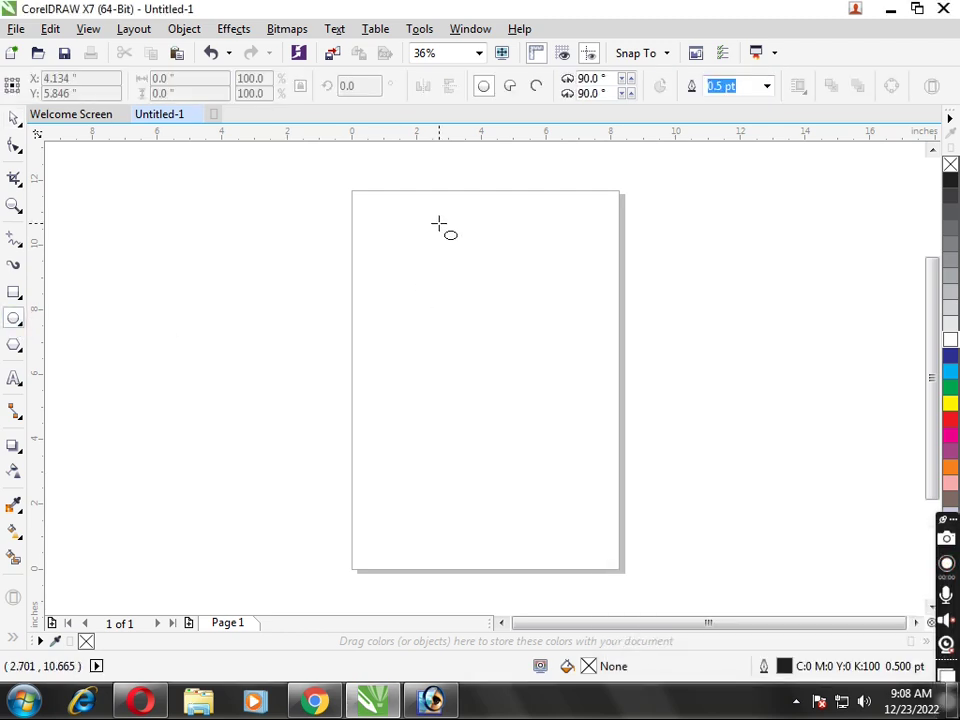
pyautogui.moveTo(455, 218)
pyautogui.mouseDown()
pyautogui.moveTo(472, 238)
pyautogui.moveTo(466, 233)
pyautogui.mouseUp()
pyautogui.click(15, 120)
pyautogui.moveTo(464, 225); pyautogui.dragTo(461, 412)
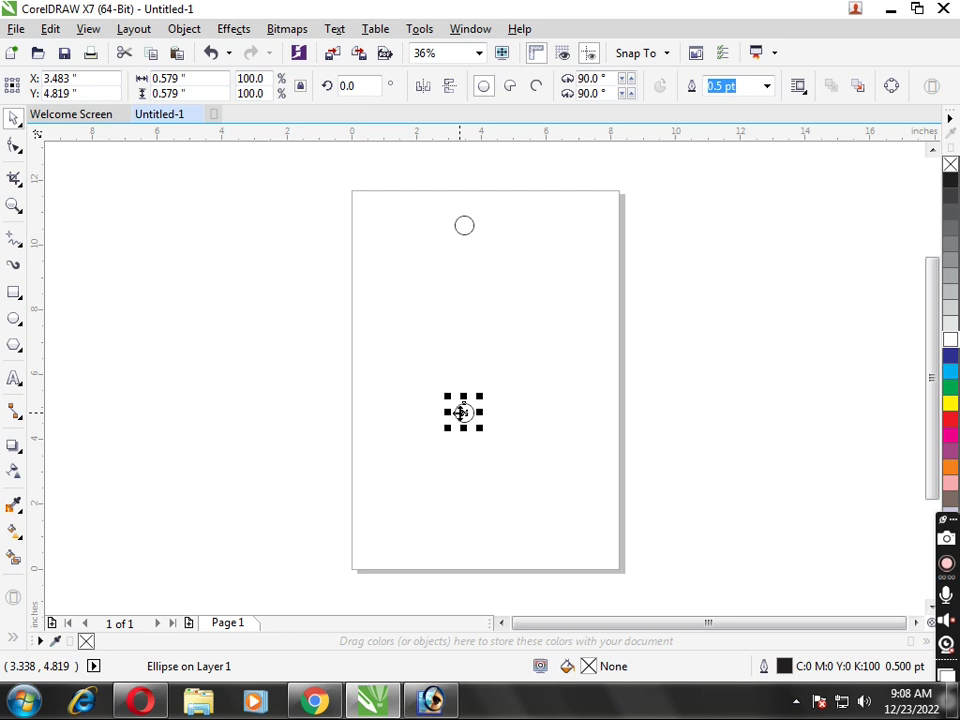
# Rotate copies of both circles in 15° increments until they form a full ring around a shared centre
pyautogui.hotkey('ctrl', 'a')
pyautogui.click(465, 318)
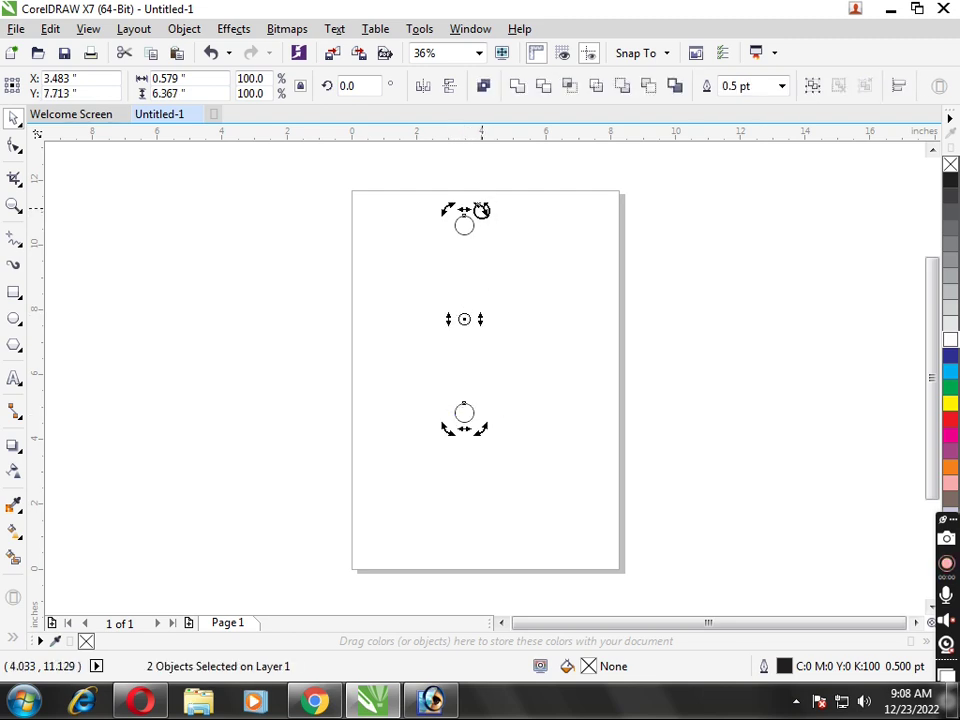
pyautogui.moveTo(481, 210); pyautogui.dragTo(518, 236)
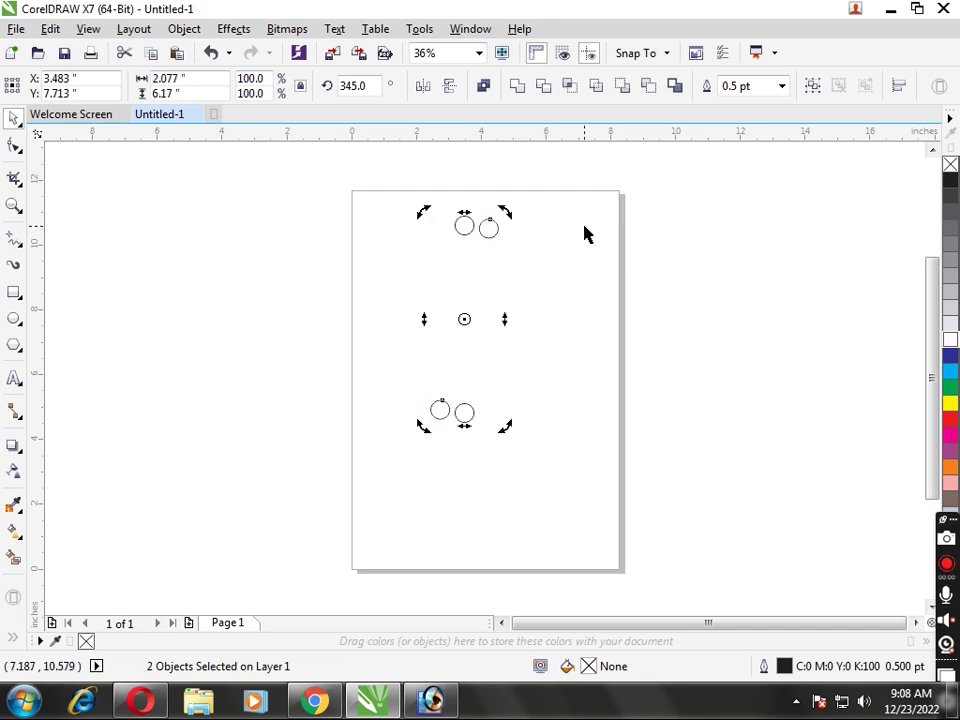
pyautogui.hotkey('ctrl', 'r')
pyautogui.hotkey('ctrl', 'r')
pyautogui.hotkey('ctrl', 'r')
pyautogui.hotkey('ctrl', 'r')
pyautogui.hotkey('ctrl', 'r')
pyautogui.hotkey('ctrl', 'r')
pyautogui.hotkey('ctrl', 'r')
pyautogui.hotkey('ctrl', 'r')
pyautogui.hotkey('ctrl', 'r')
pyautogui.hotkey('ctrl', 'r')
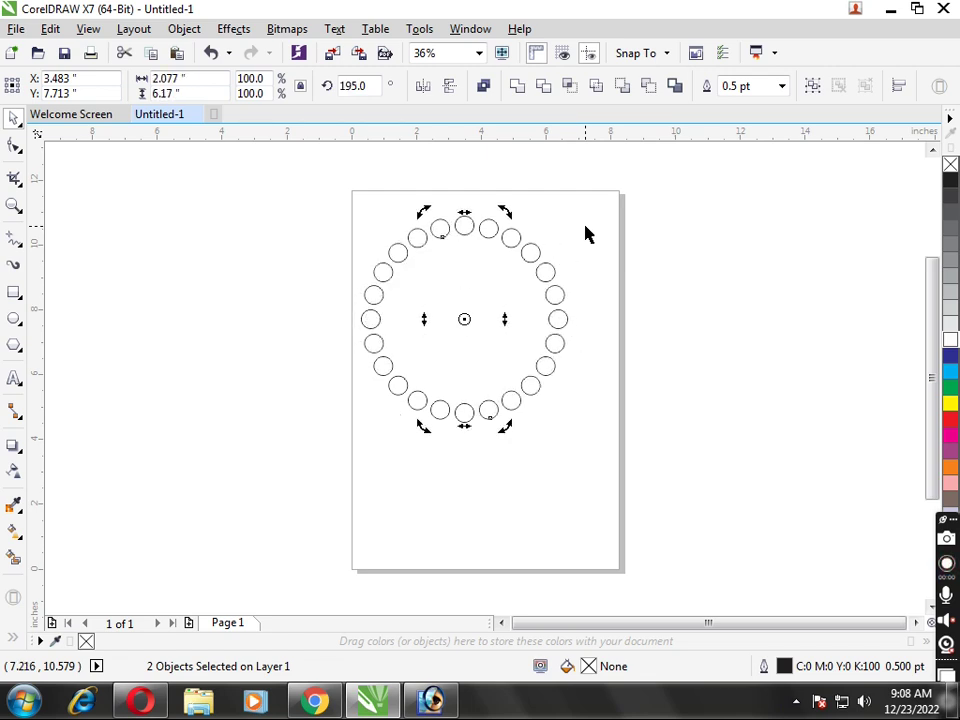
pyautogui.click(588, 234)
# Delete the top, bottom, left and right circles, then select the remaining 20 circles in four arcs
pyautogui.click(463, 224)
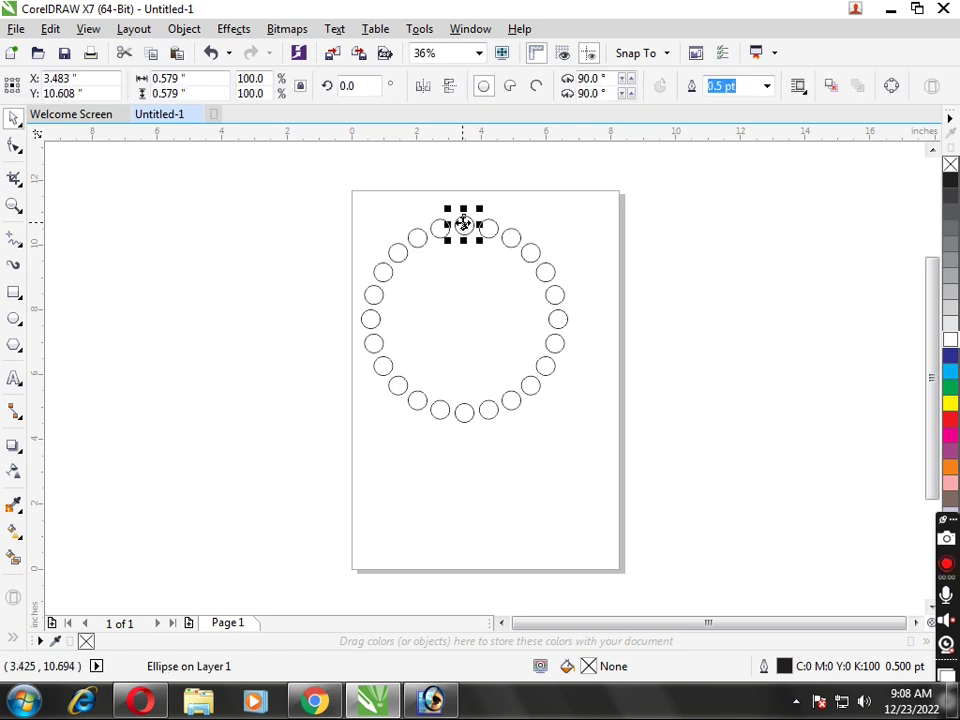
pyautogui.keyDown('shift'); pyautogui.click(465, 411); pyautogui.keyUp('shift')
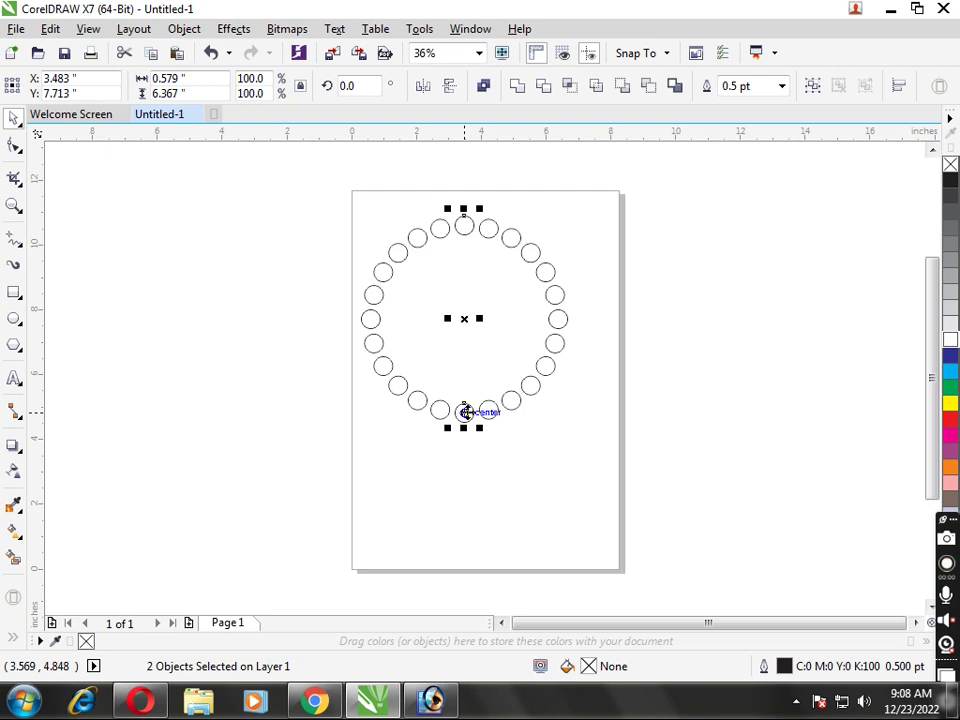
pyautogui.press('Delete')
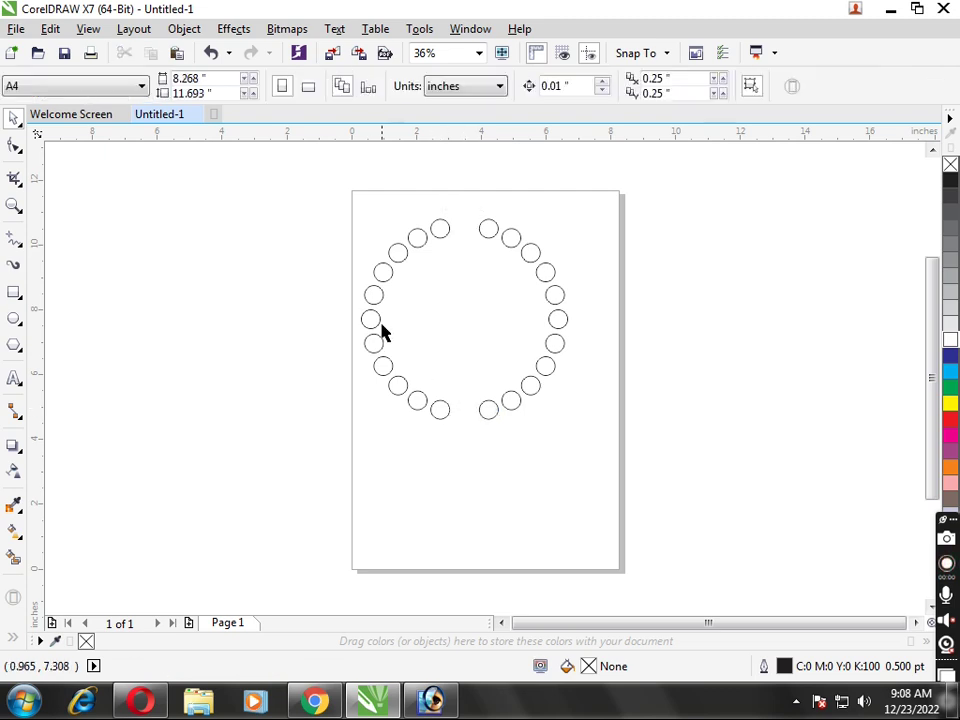
pyautogui.click(376, 319)
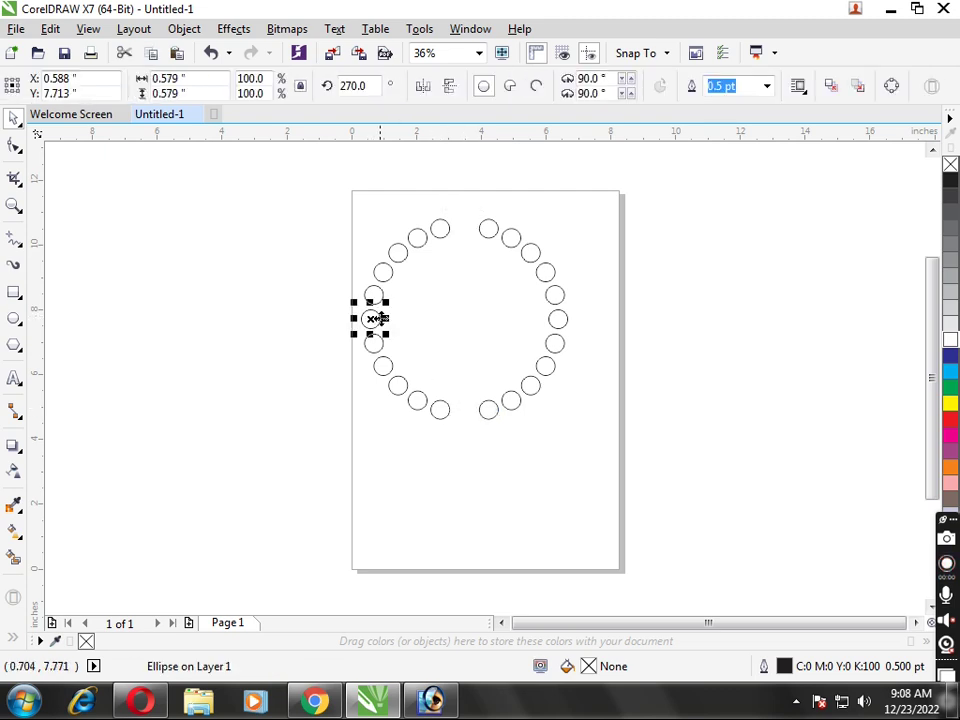
pyautogui.keyDown('shift'); pyautogui.click(558, 320); pyautogui.keyUp('shift')
pyautogui.press('Delete')
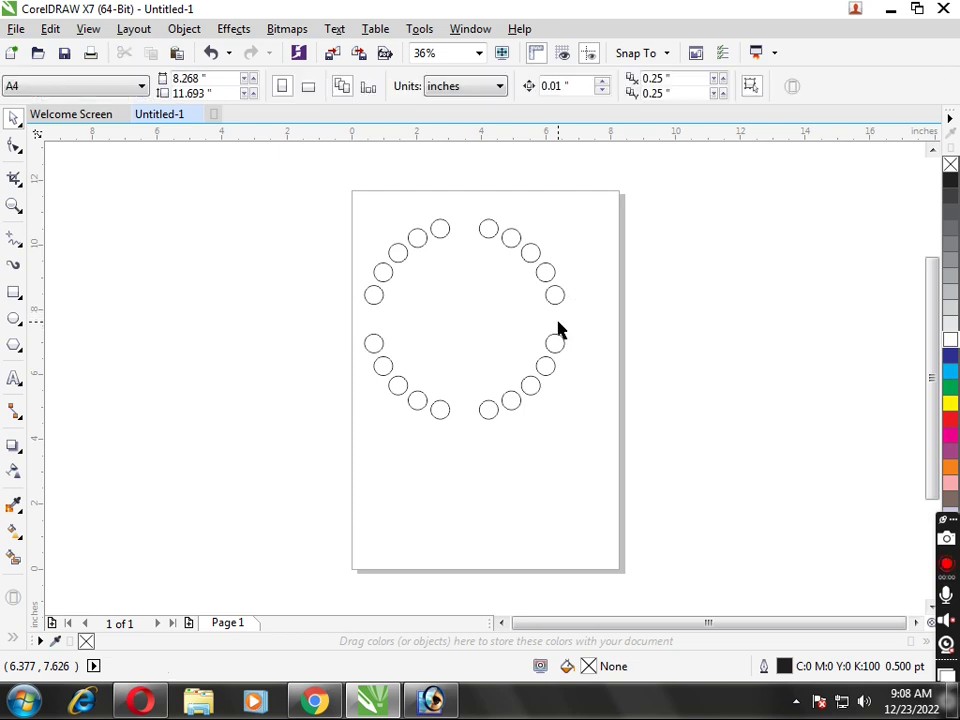
pyautogui.moveTo(330, 190)
pyautogui.mouseDown()
pyautogui.moveTo(575, 405)
pyautogui.moveTo(621, 482)
pyautogui.mouseUp()
pyautogui.moveTo(574, 427); pyautogui.dragTo(551, 413)
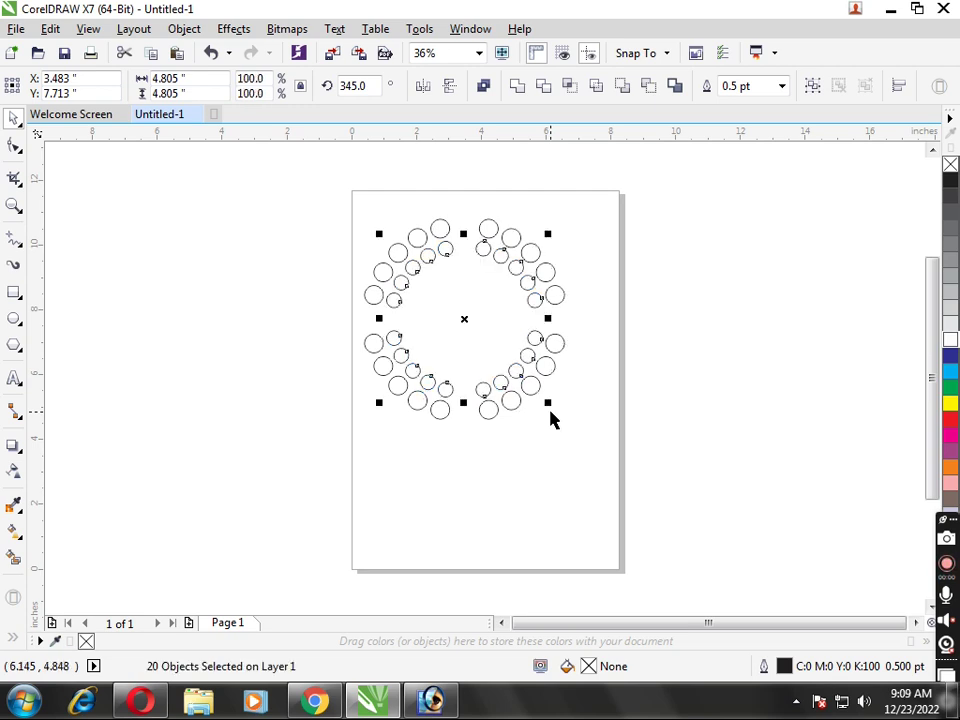
pyautogui.hotkey('ctrl', 'r')
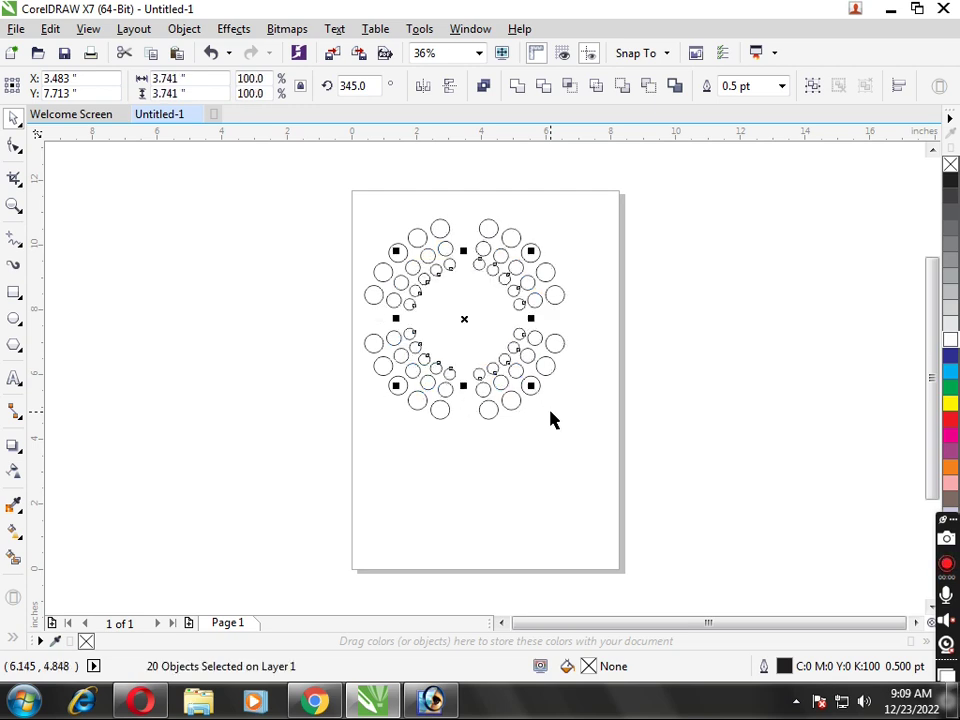
pyautogui.hotkey('ctrl', 'r')
pyautogui.hotkey('ctrl', 'r')
pyautogui.hotkey('ctrl', 'r')
pyautogui.hotkey('ctrl', 'r')
pyautogui.hotkey('ctrl', 'r')
pyautogui.hotkey('ctrl', 'r')
pyautogui.hotkey('ctrl', 'r')
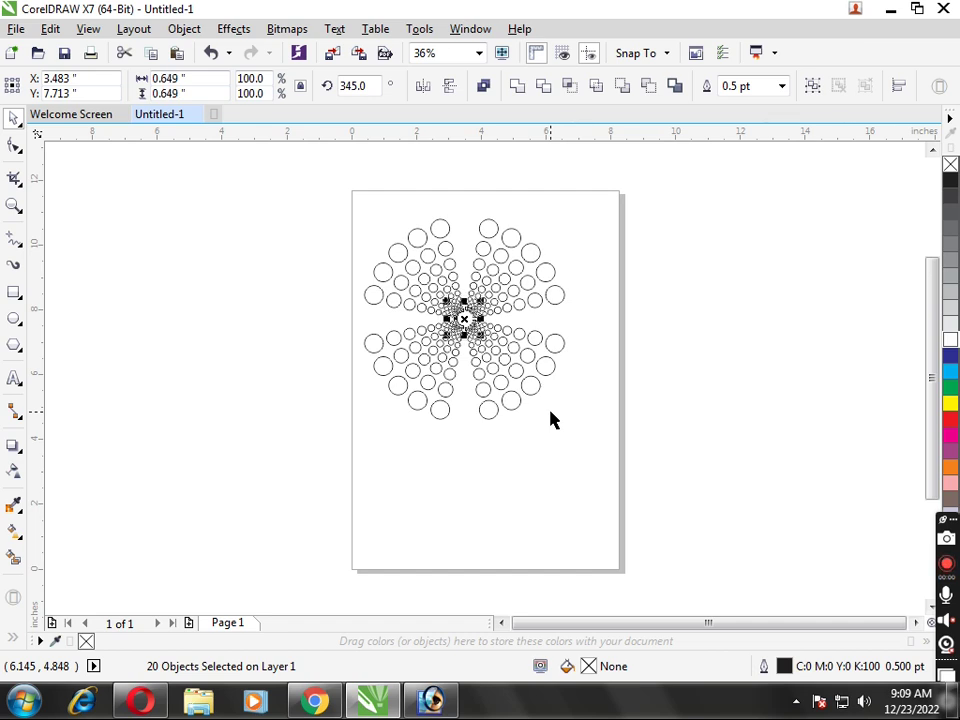
pyautogui.hotkey('ctrl', 'r')
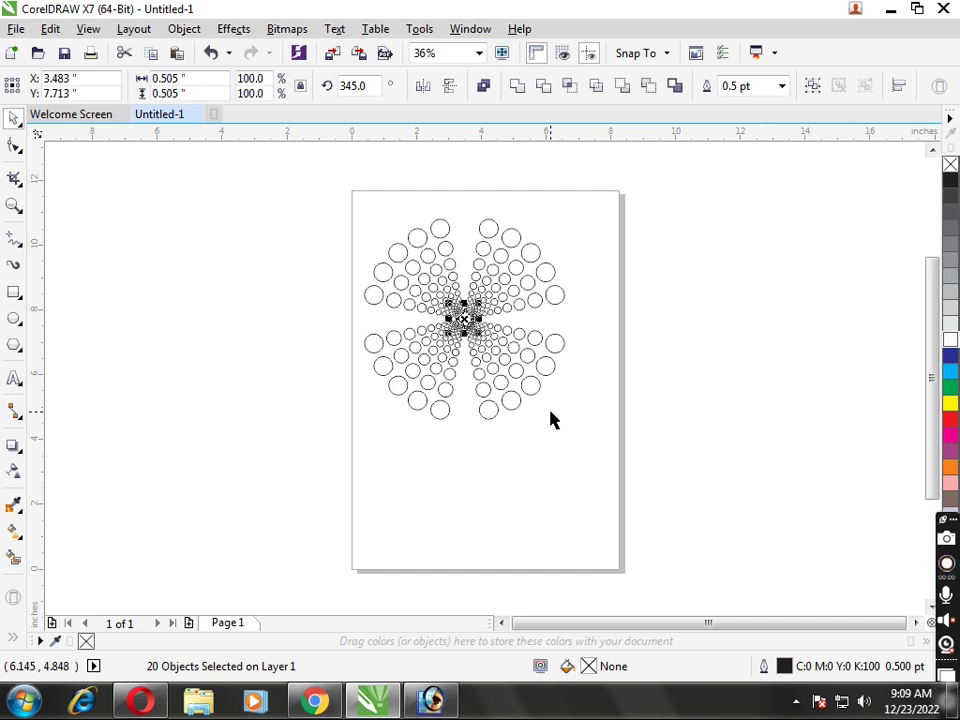
pyautogui.press('Escape')
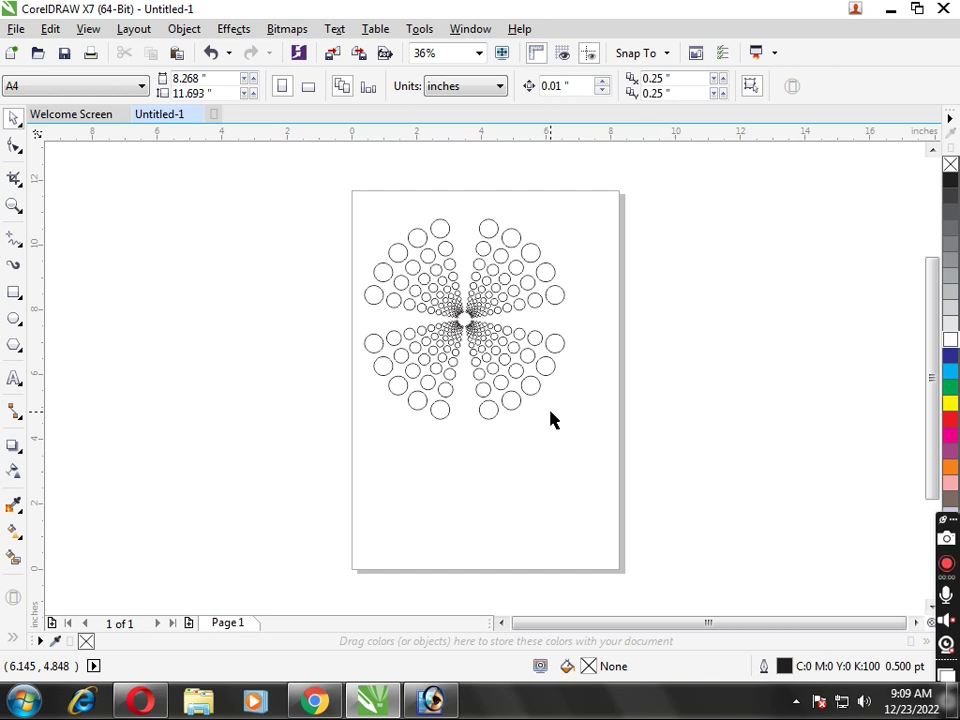
pyautogui.hotkey('ctrl', 'z')
pyautogui.hotkey('ctrl', 'z')
pyautogui.hotkey('ctrl', 'z')
pyautogui.hotkey('ctrl', 'z')
pyautogui.hotkey('ctrl', 'z')
pyautogui.hotkey('ctrl', 'z')
pyautogui.hotkey('ctrl', 'z')
pyautogui.hotkey('ctrl', 'z')
pyautogui.hotkey('ctrl', 'z')
pyautogui.hotkey('ctrl', 'z')
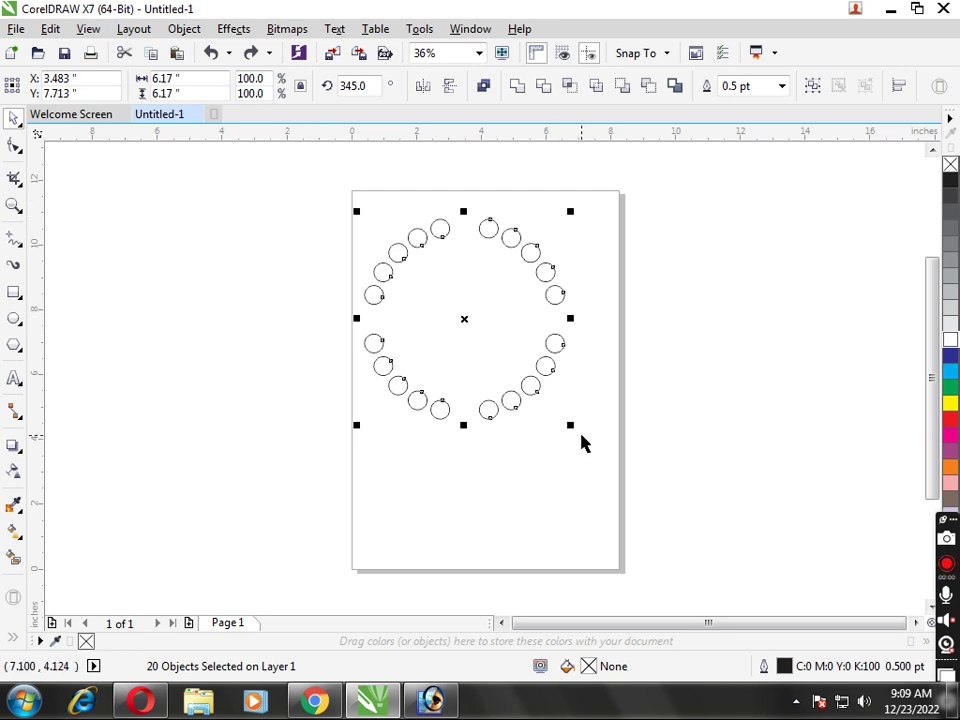
# Scale a copy of the arcs slightly inward, rotate it a few degrees, and repeat twice
pyautogui.moveTo(570, 425); pyautogui.dragTo(556, 403)
pyautogui.click(465, 321)
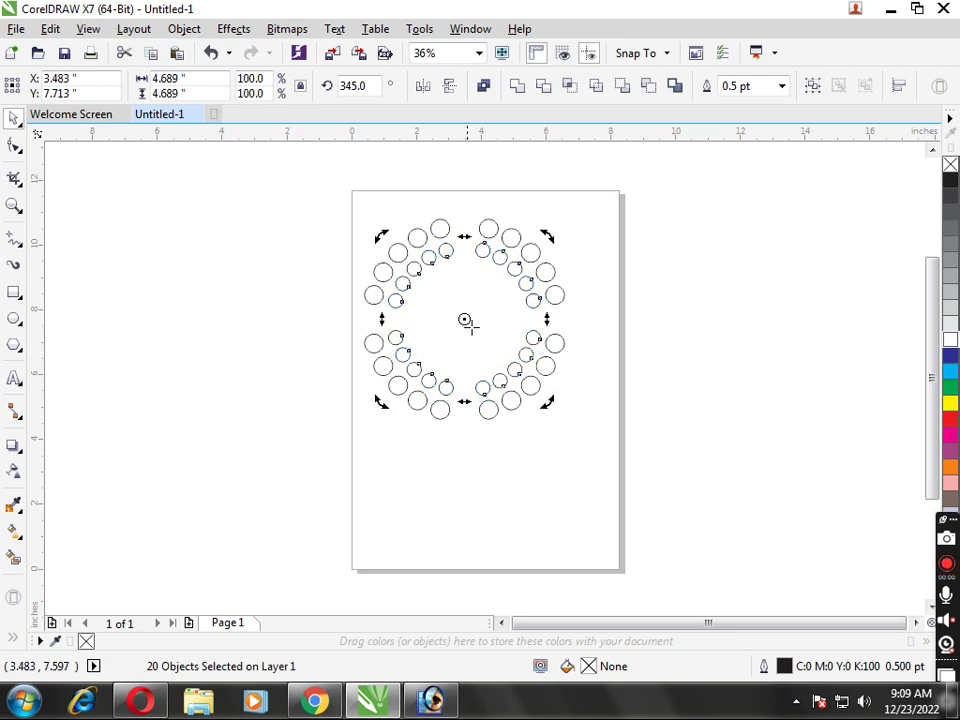
pyautogui.moveTo(547, 402); pyautogui.dragTo(548, 421)
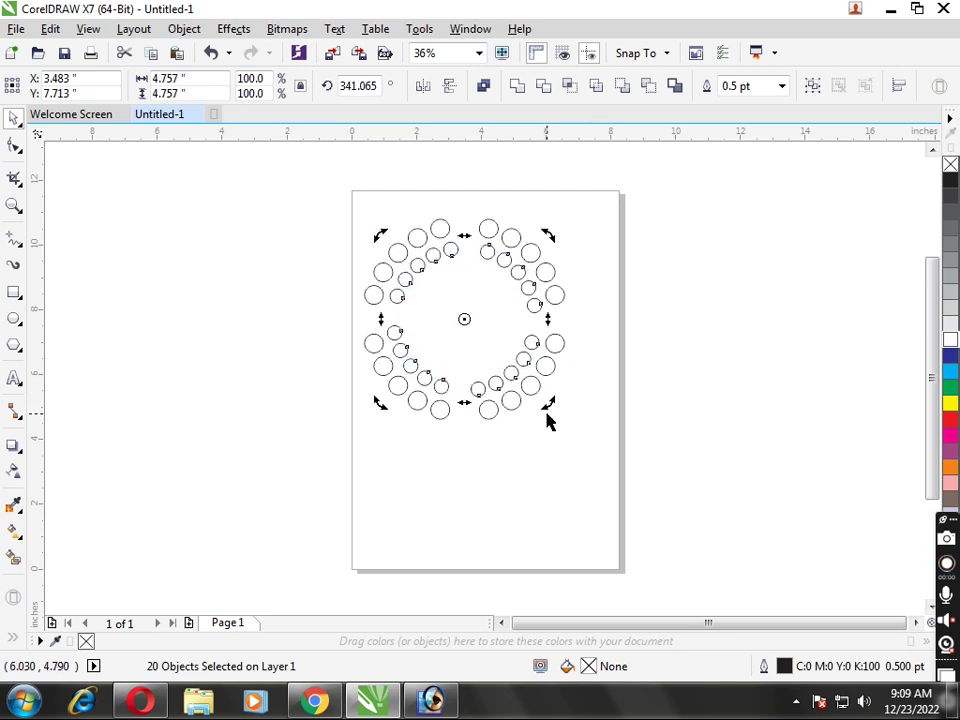
pyautogui.hotkey('ctrl', 'r')
pyautogui.hotkey('ctrl', 'r')
pyautogui.hotkey('ctrl', 'r')
pyautogui.hotkey('ctrl', 'r')
pyautogui.hotkey('ctrl', 'r')
pyautogui.hotkey('ctrl', 'r')
pyautogui.hotkey('ctrl', 'r')
pyautogui.hotkey('ctrl', 'r')
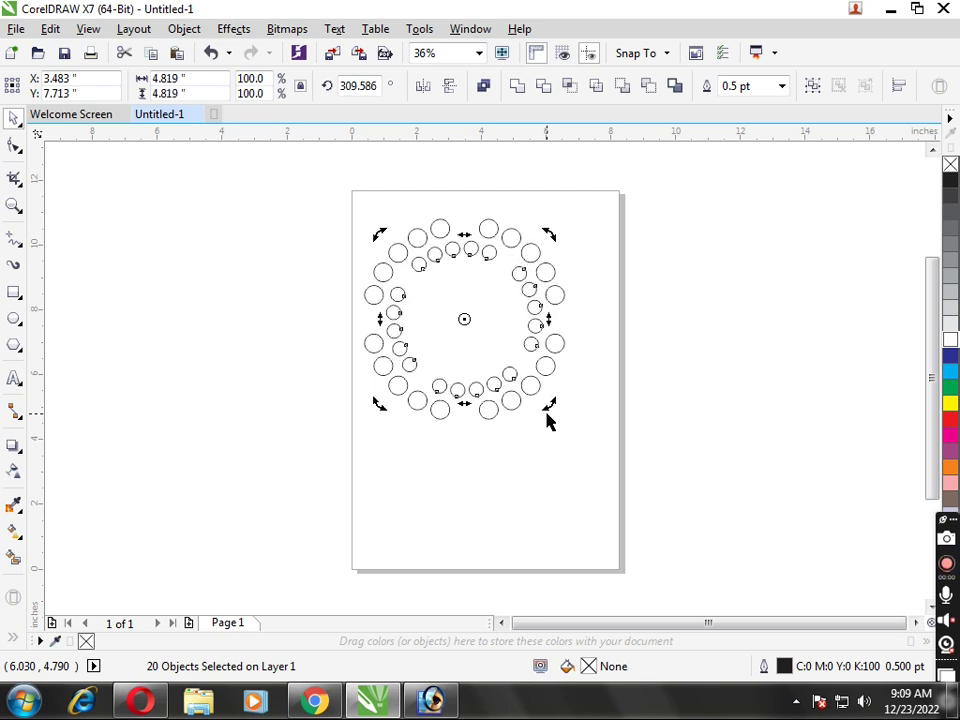
pyautogui.hotkey('ctrl', 'r')
pyautogui.hotkey('ctrl', 'r')
pyautogui.hotkey('ctrl', 'r')
pyautogui.hotkey('ctrl', 'r')
pyautogui.hotkey('ctrl', 'r')
pyautogui.hotkey('ctrl', 'r')
pyautogui.hotkey('ctrl', 'r')
# Reselect the inner ring of 20 circles and rotate it one more step
pyautogui.click(630, 399)
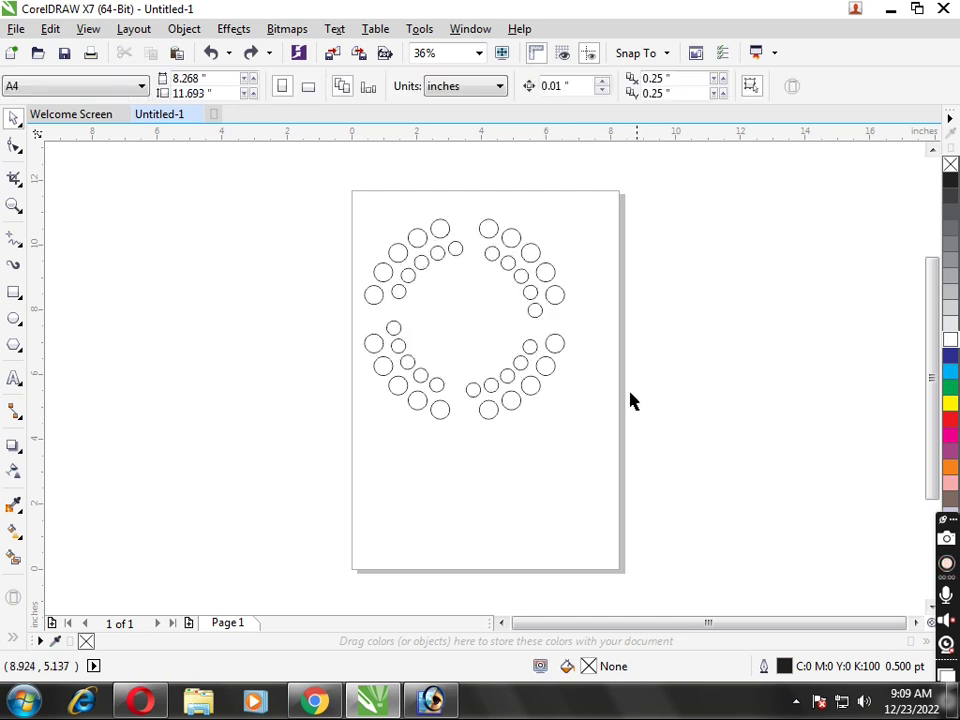
pyautogui.click(438, 253)
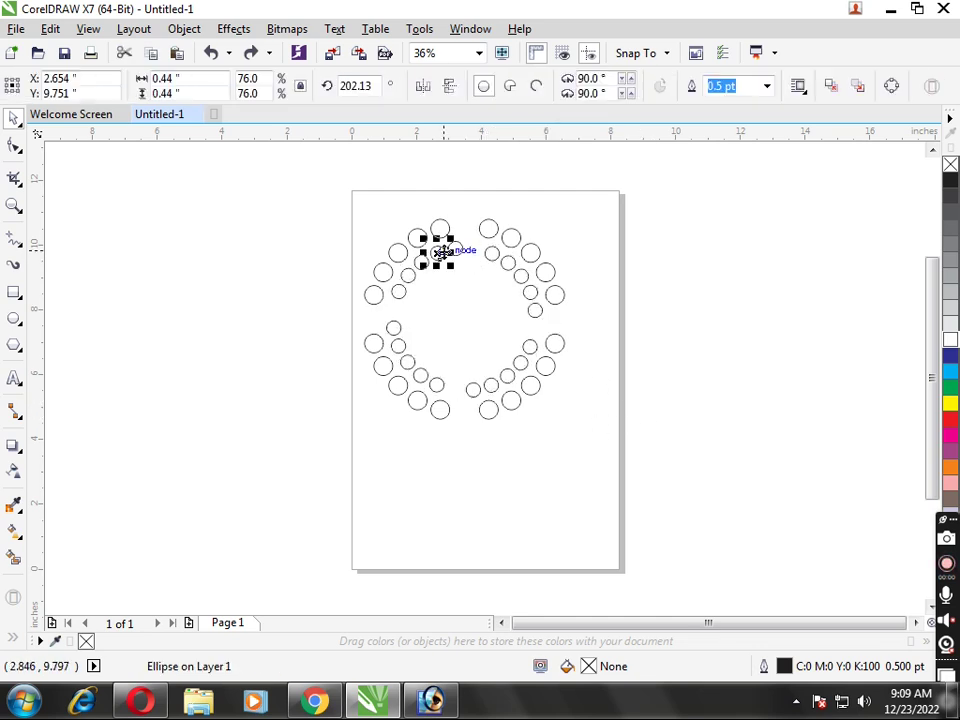
pyautogui.click(507, 263)
pyautogui.click(634, 426)
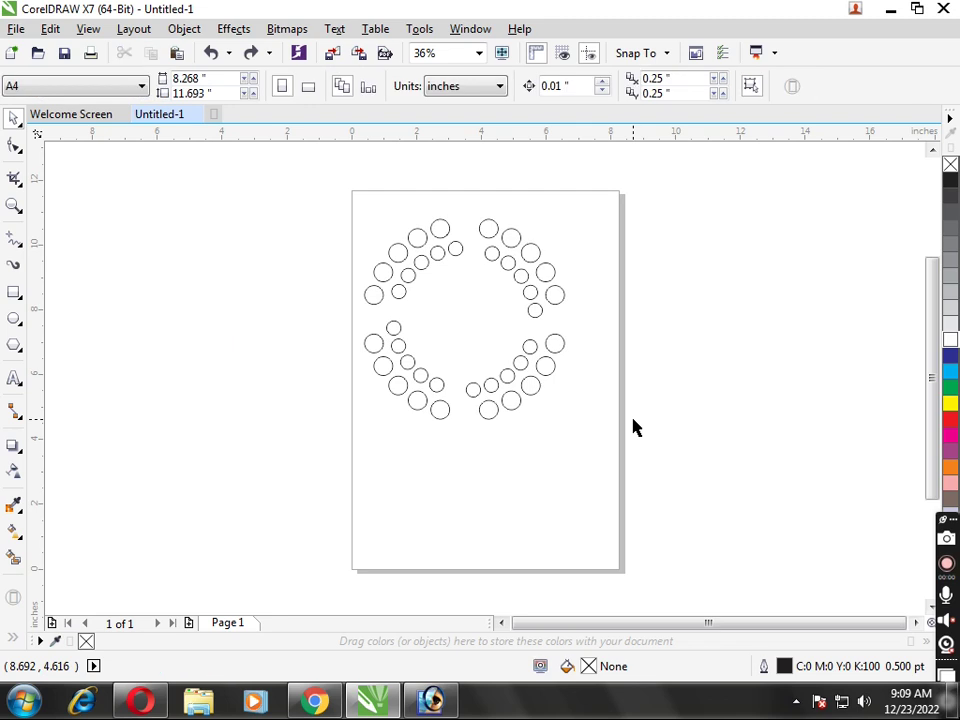
pyautogui.hotkey('ctrl', 'r')
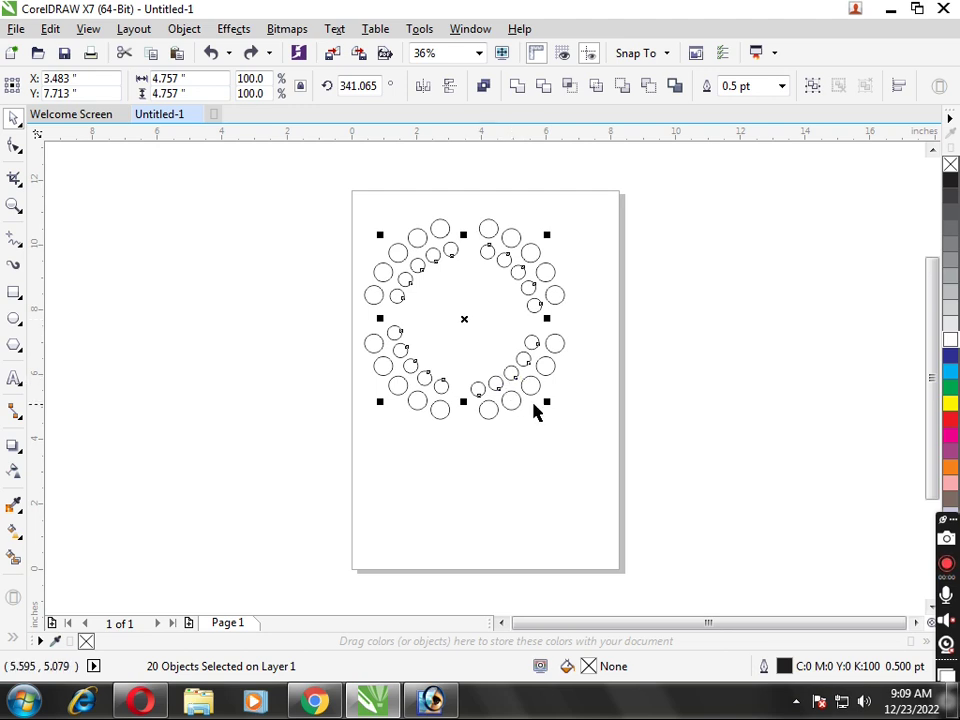
# Select all 20 inner circles and rotate them slightly around their centre
pyautogui.click(466, 318)
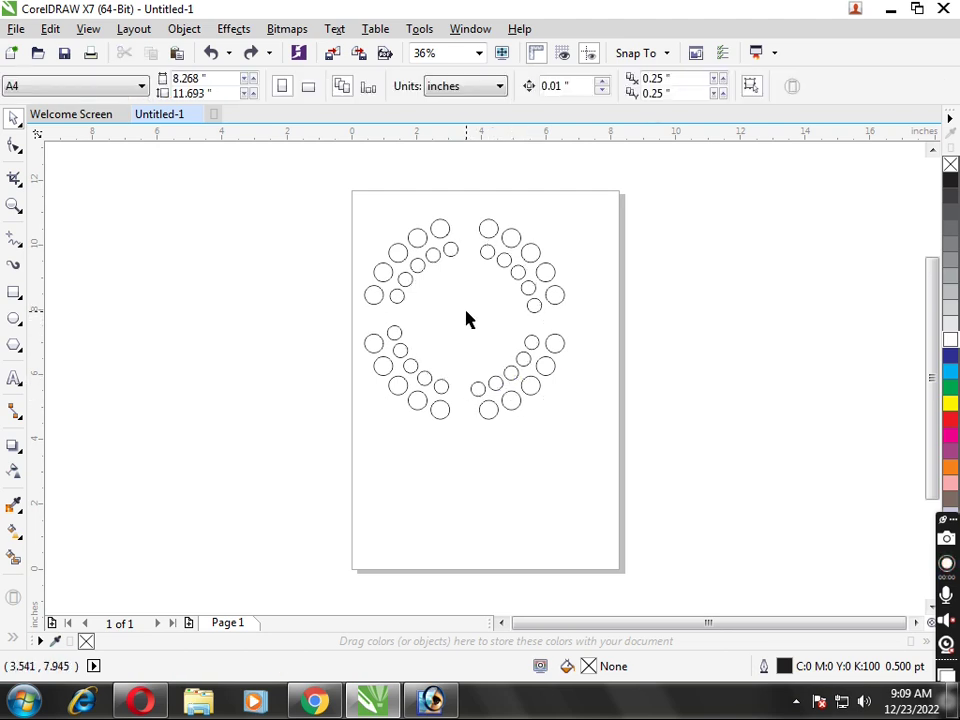
pyautogui.click(505, 262)
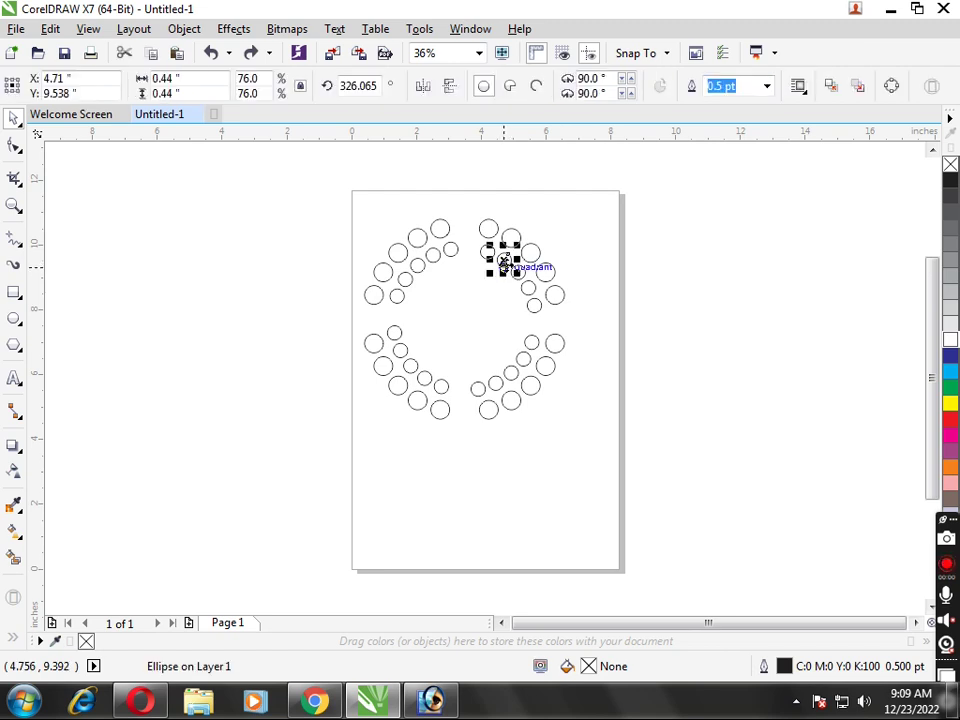
pyautogui.hotkey('ctrl', 'a')
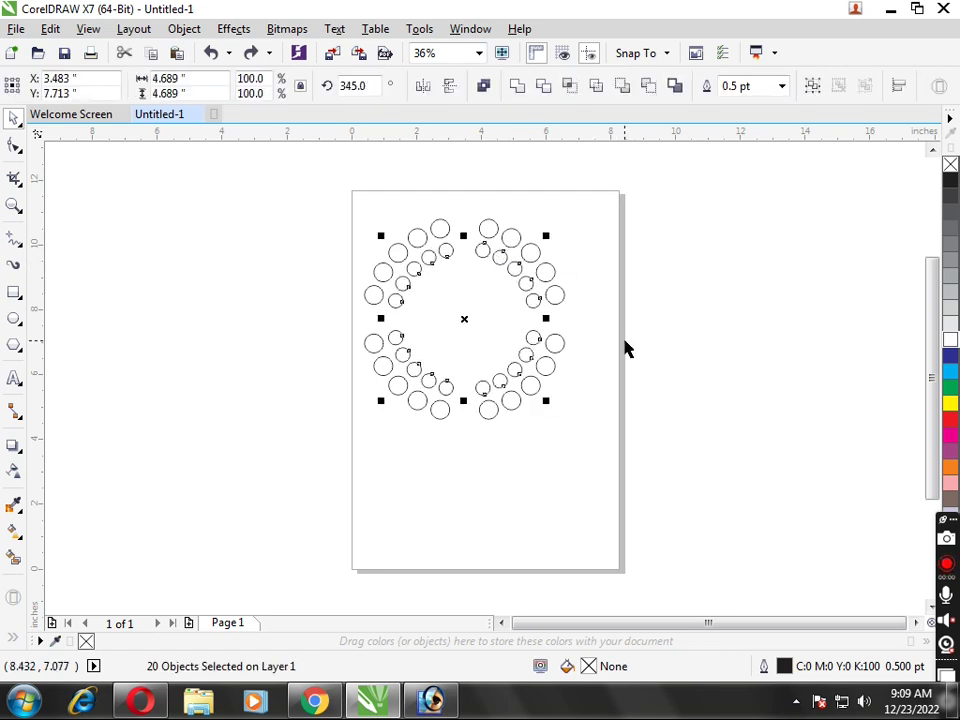
pyautogui.click(464, 316)
pyautogui.moveTo(548, 238); pyautogui.dragTo(552, 249)
# Reselect the 20 circles and turn them further, to about 342.9°
pyautogui.click(473, 327)
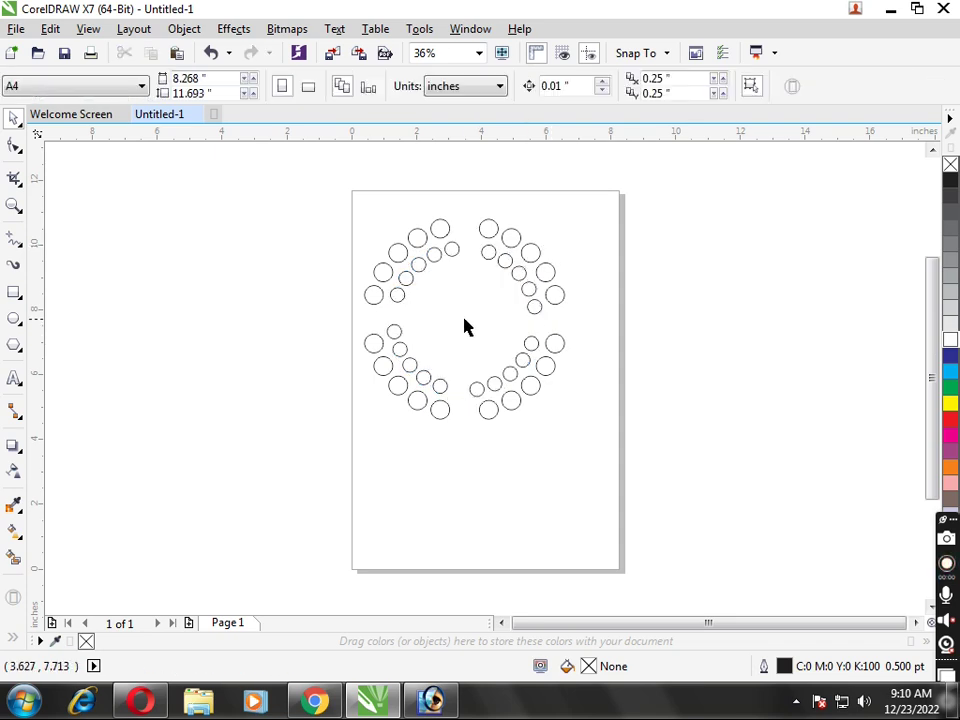
pyautogui.click(506, 263)
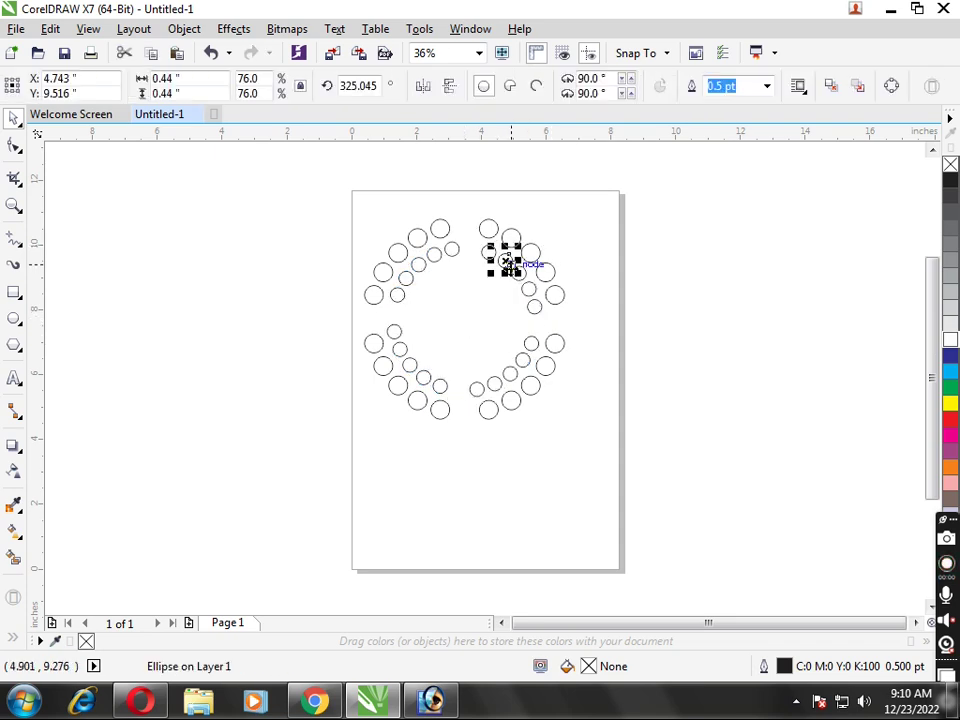
pyautogui.click(362, 222)
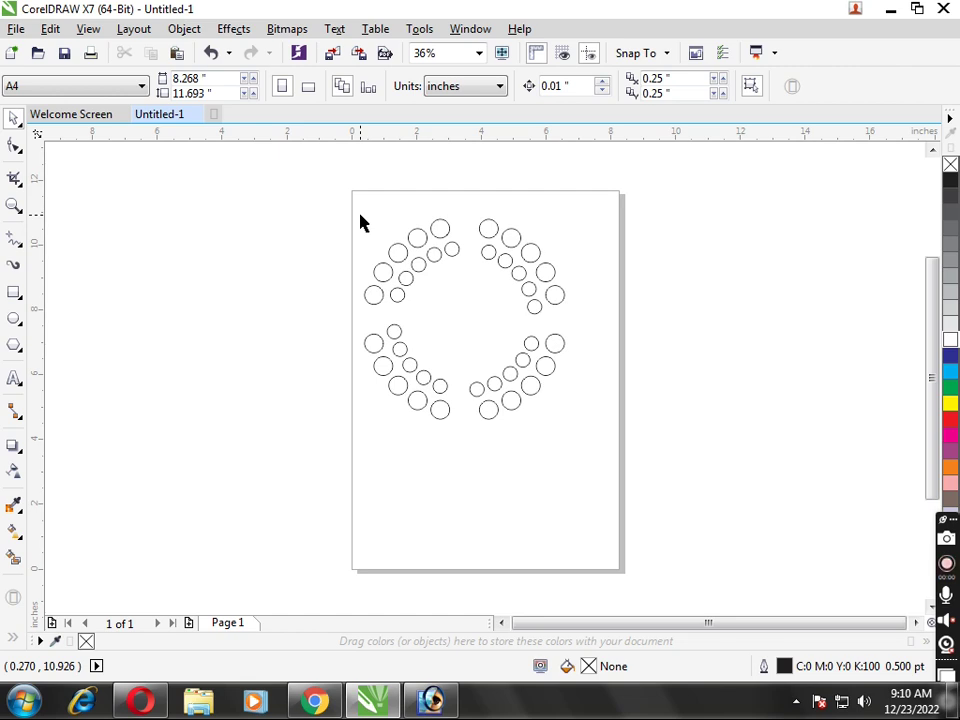
pyautogui.hotkey('ctrl', 'a')
pyautogui.click(464, 316)
pyautogui.moveTo(546, 234); pyautogui.dragTo(556, 240)
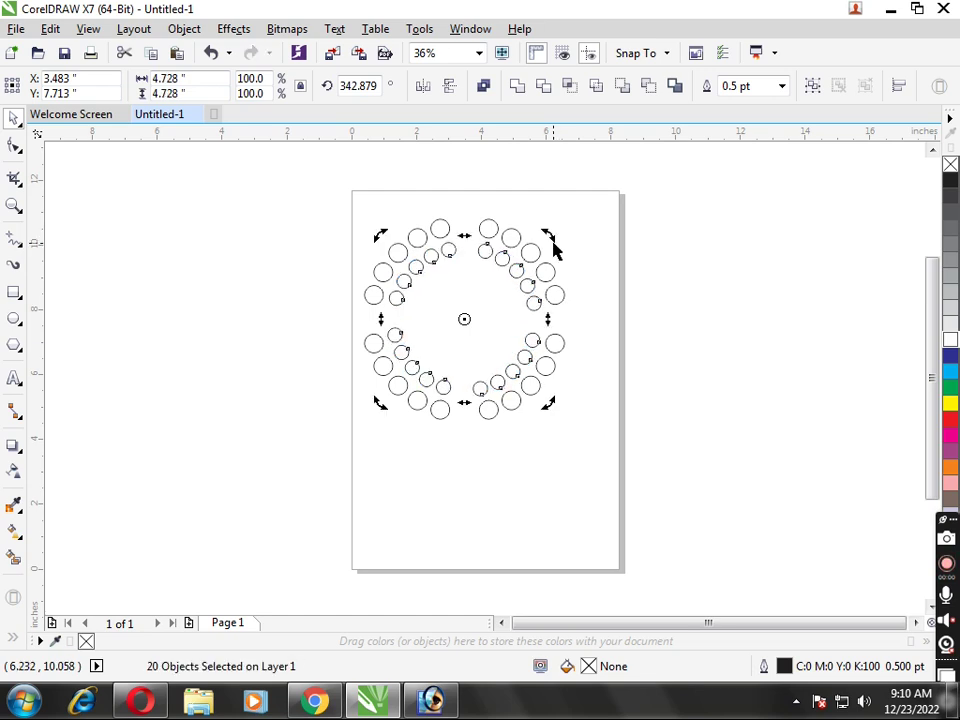
# Shrink a copy of the arcs toward the centre and repeat twice, down to about 0.441 inch
pyautogui.click(466, 319)
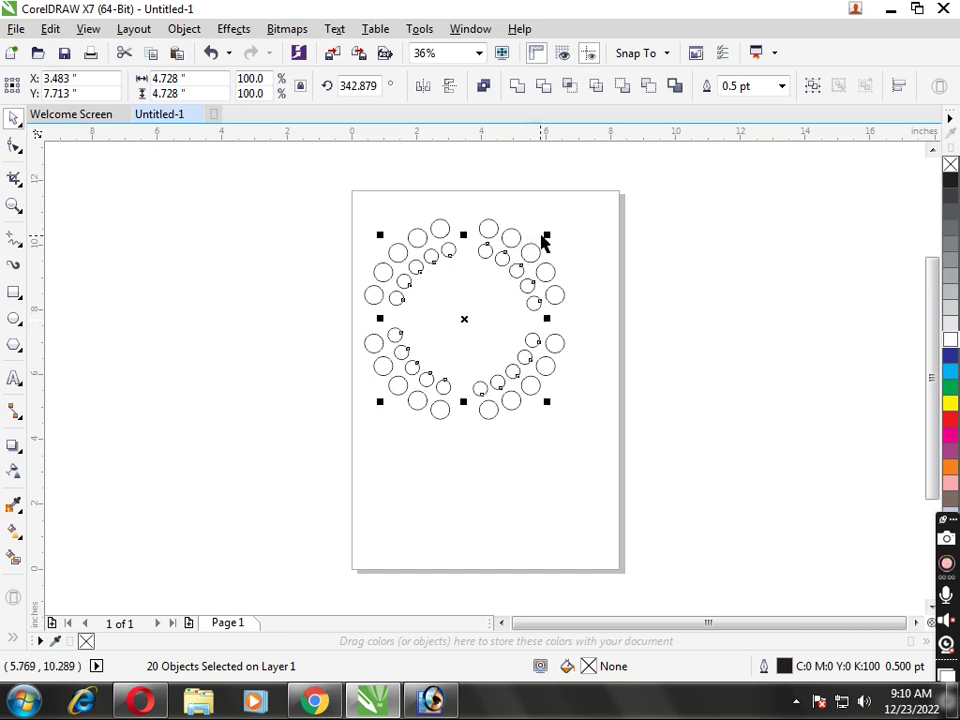
pyautogui.moveTo(546, 233); pyautogui.dragTo(537, 258)
pyautogui.hotkey('ctrl', 'r')
pyautogui.hotkey('ctrl', 'r')
pyautogui.hotkey('ctrl', 'r')
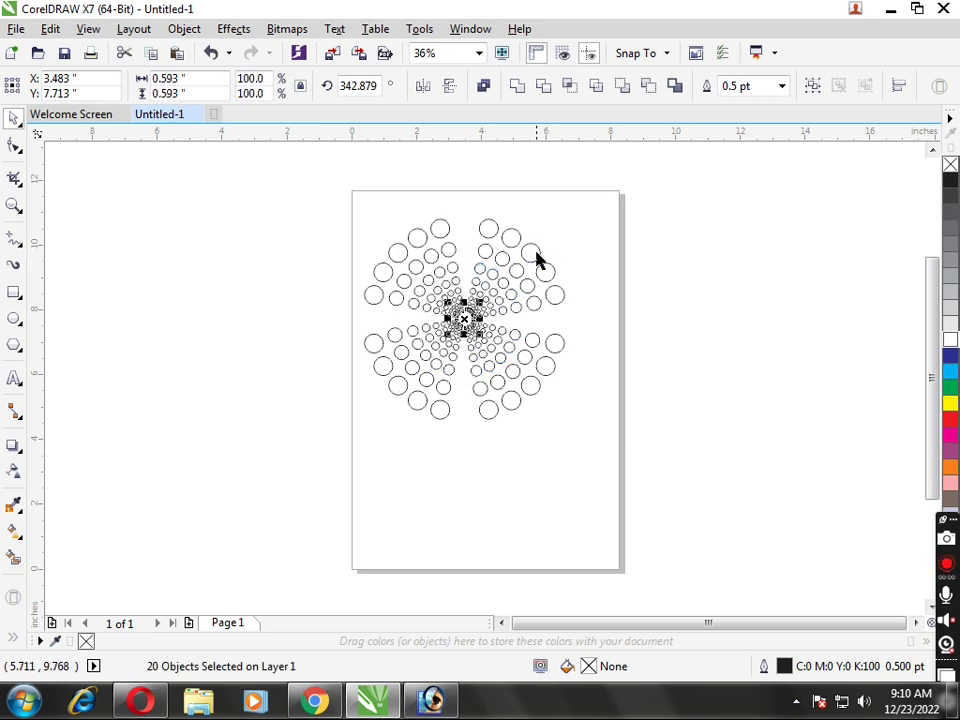
pyautogui.hotkey('ctrl', 'r')
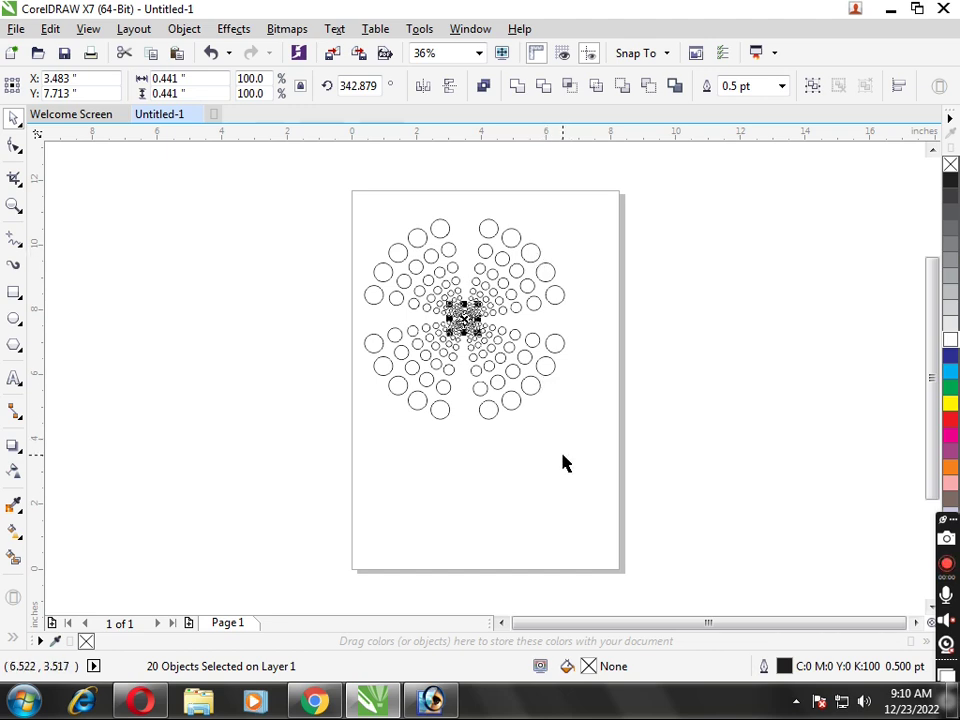
pyautogui.click(562, 462)
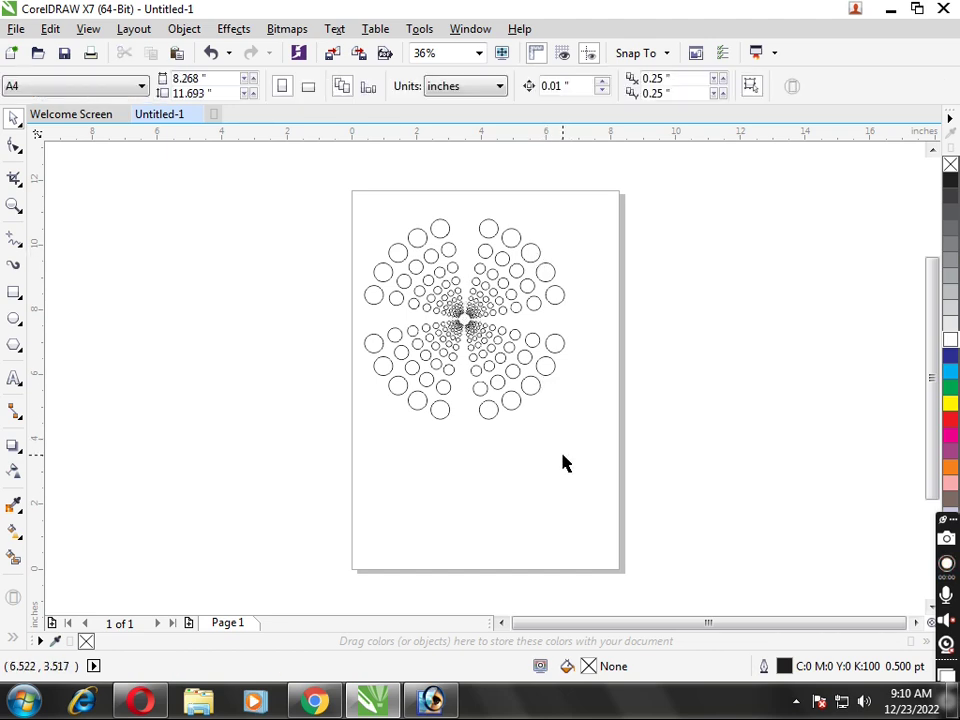
# Scale the 200-circle flower to about 5.016 inches across and move it higher on the page
pyautogui.moveTo(309, 192); pyautogui.dragTo(634, 477)
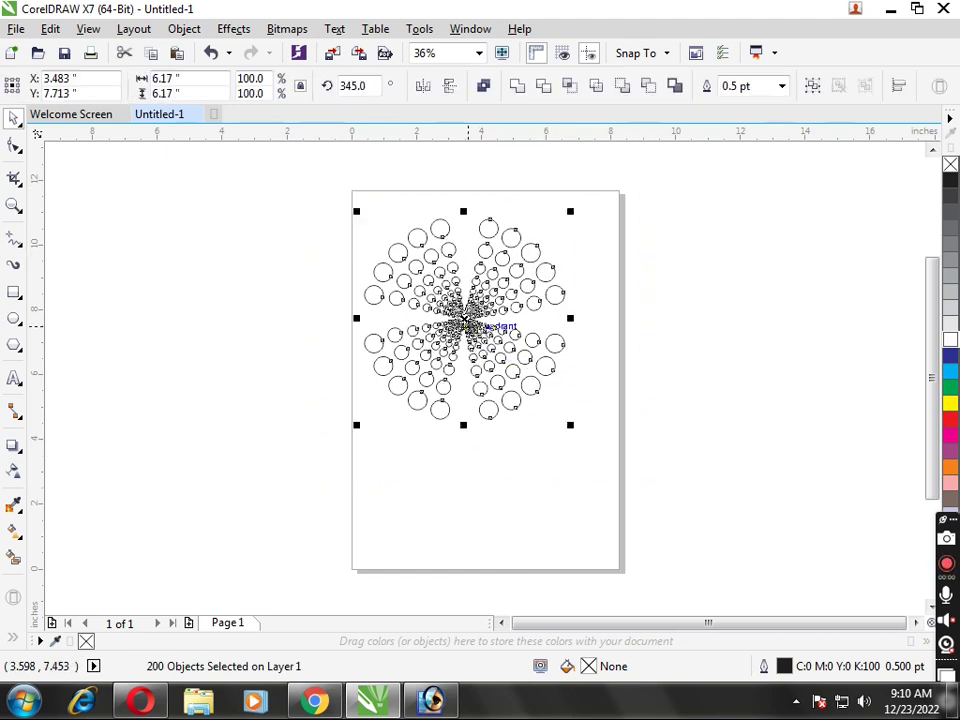
pyautogui.moveTo(468, 320)
pyautogui.mouseDown()
pyautogui.moveTo(488, 313)
pyautogui.moveTo(519, 360)
pyautogui.mouseUp()
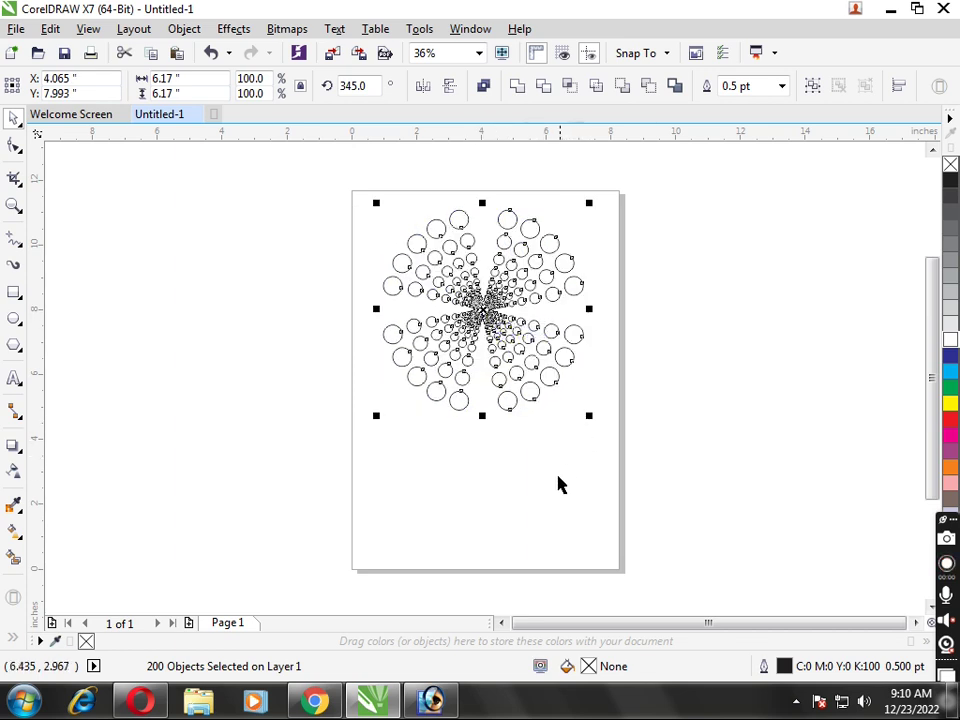
pyautogui.moveTo(589, 415)
pyautogui.mouseDown()
pyautogui.moveTo(584, 399)
pyautogui.moveTo(570, 397)
pyautogui.mouseUp()
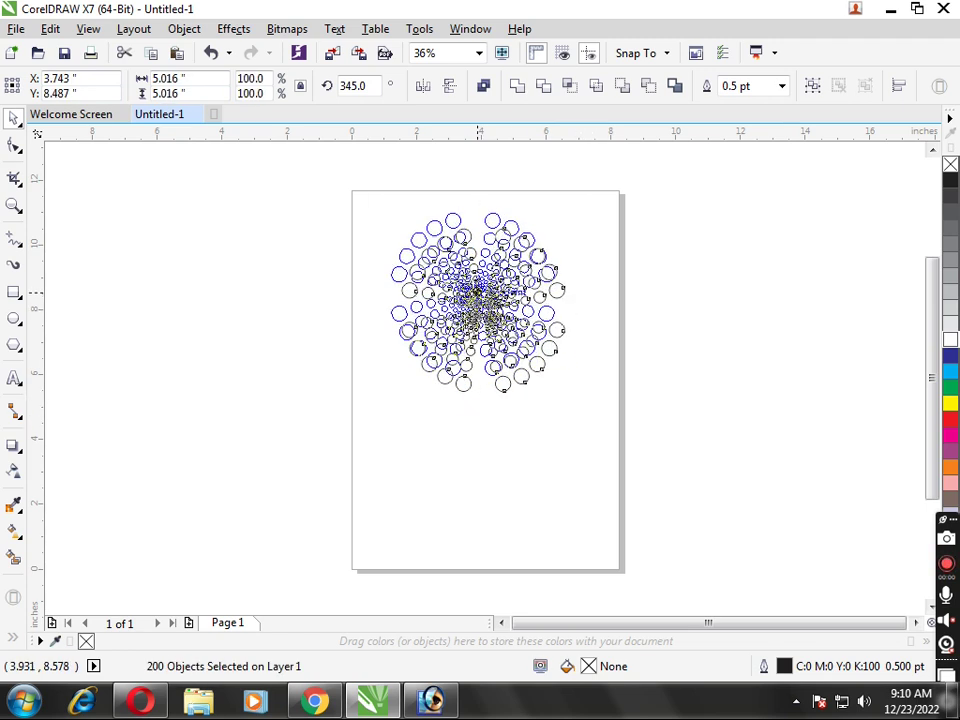
pyautogui.moveTo(482, 308); pyautogui.dragTo(471, 292)
pyautogui.click(503, 498)
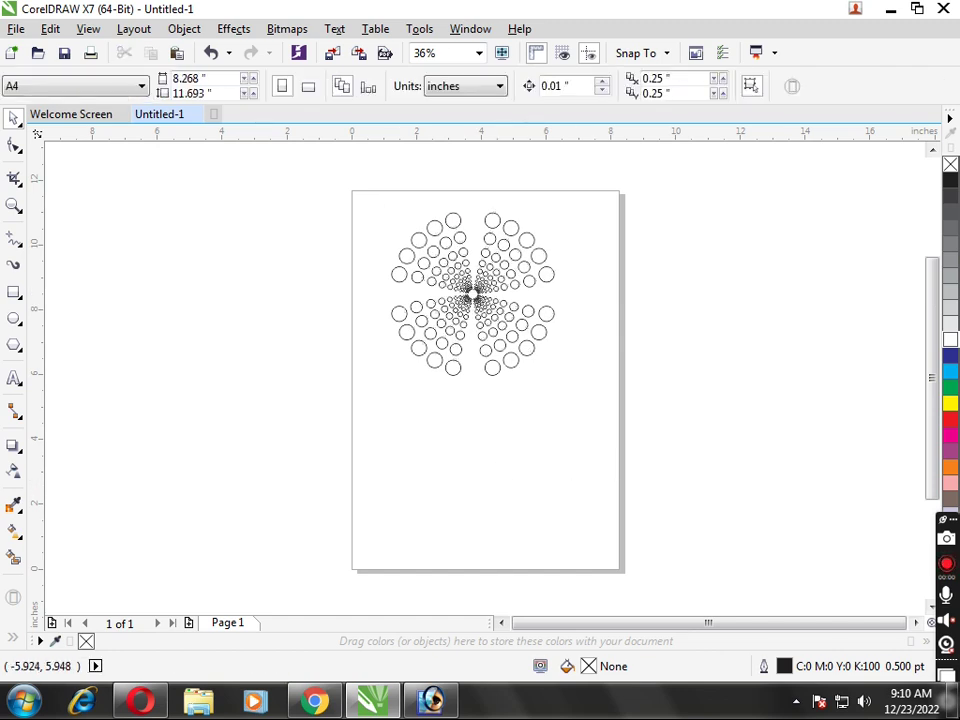
# Create an 8.268 × 11.693-inch rectangle covering the whole A4 page
pyautogui.doubleClick(14, 291)
pyautogui.click(14, 119)
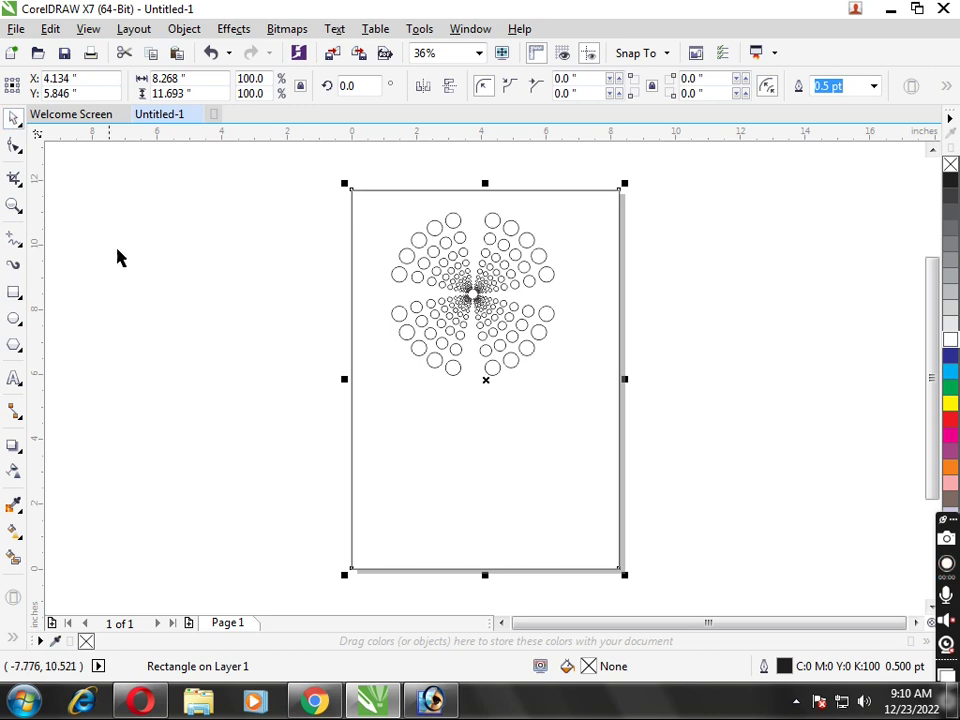
pyautogui.click(154, 317)
pyautogui.click(450, 498)
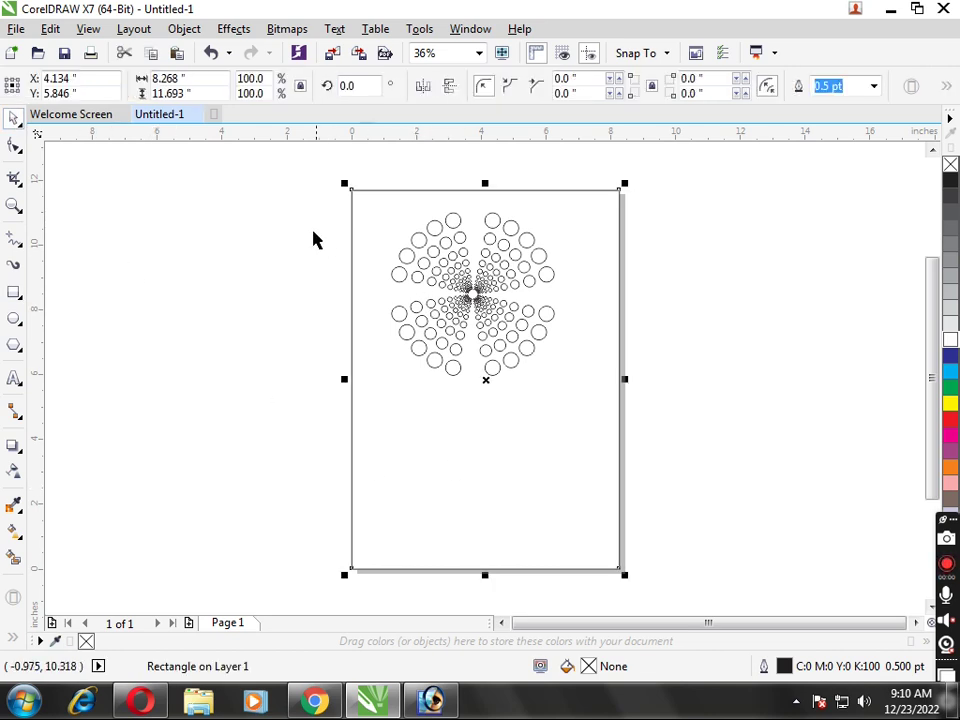
pyautogui.click(280, 220)
pyautogui.moveTo(277, 190); pyautogui.dragTo(592, 400)
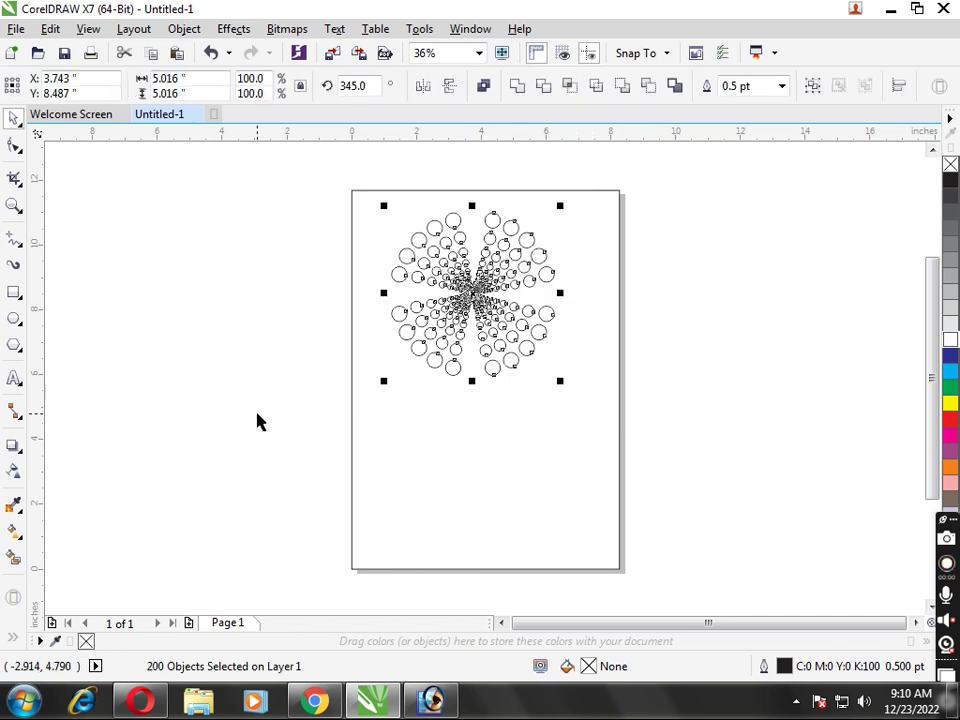
# Fill the page-sized rectangle with black, hiding the circle flower
pyautogui.click(257, 421)
pyautogui.click(531, 431)
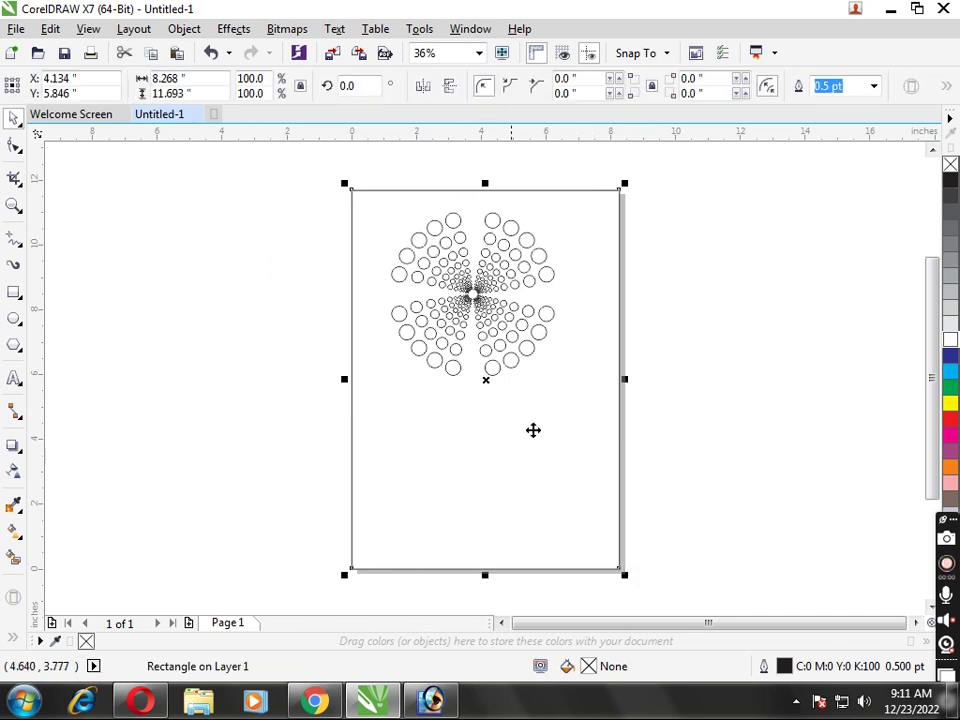
pyautogui.click(950, 180)
pyautogui.click(739, 336)
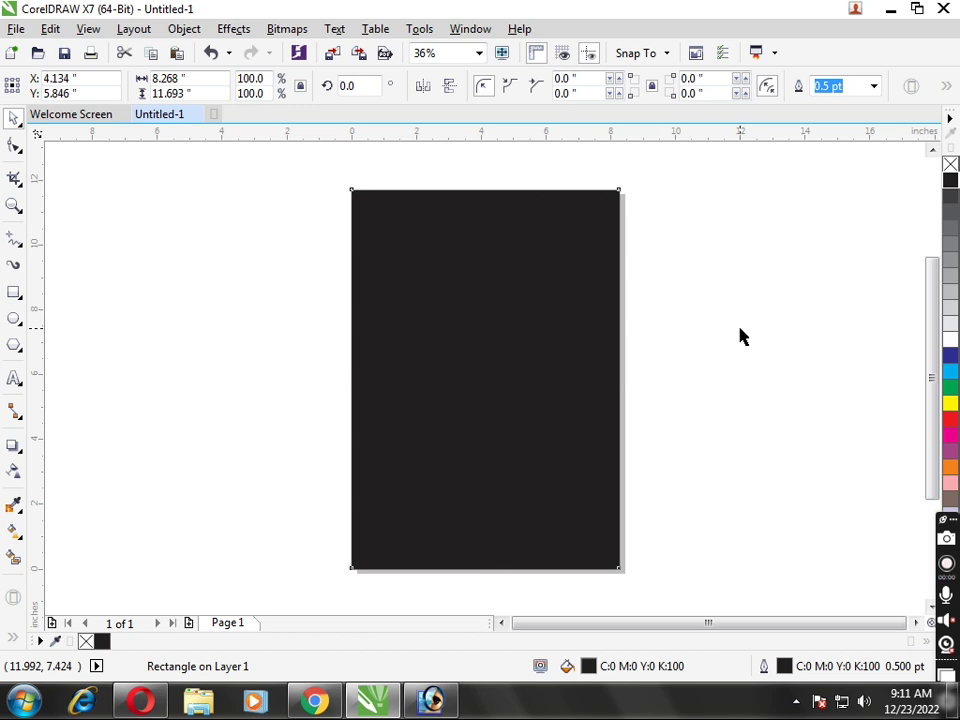
pyautogui.click(568, 395)
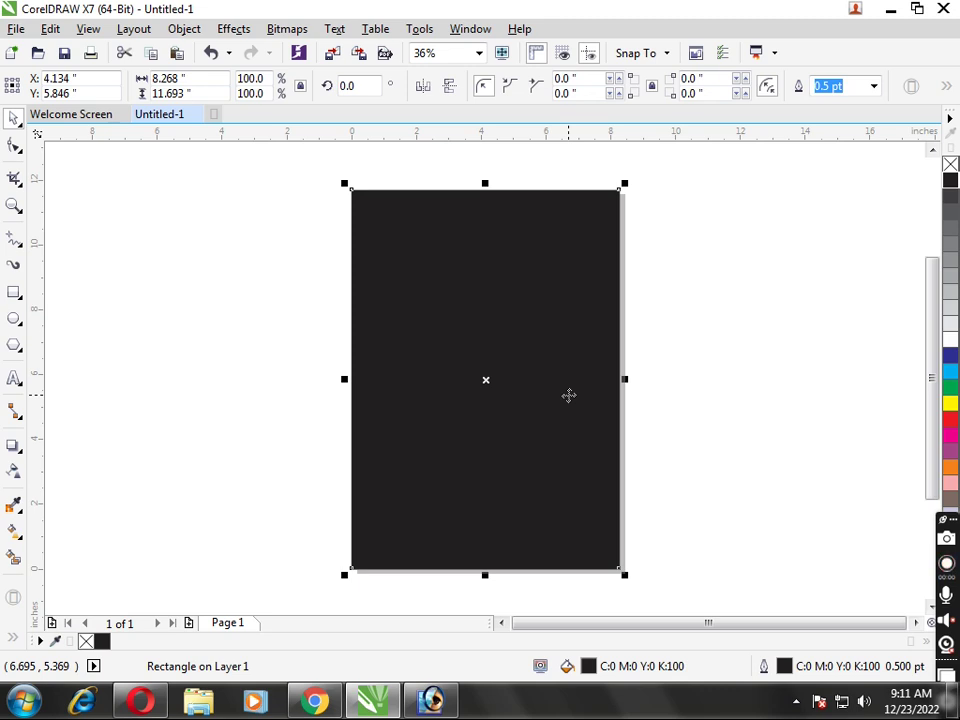
pyautogui.click(230, 318)
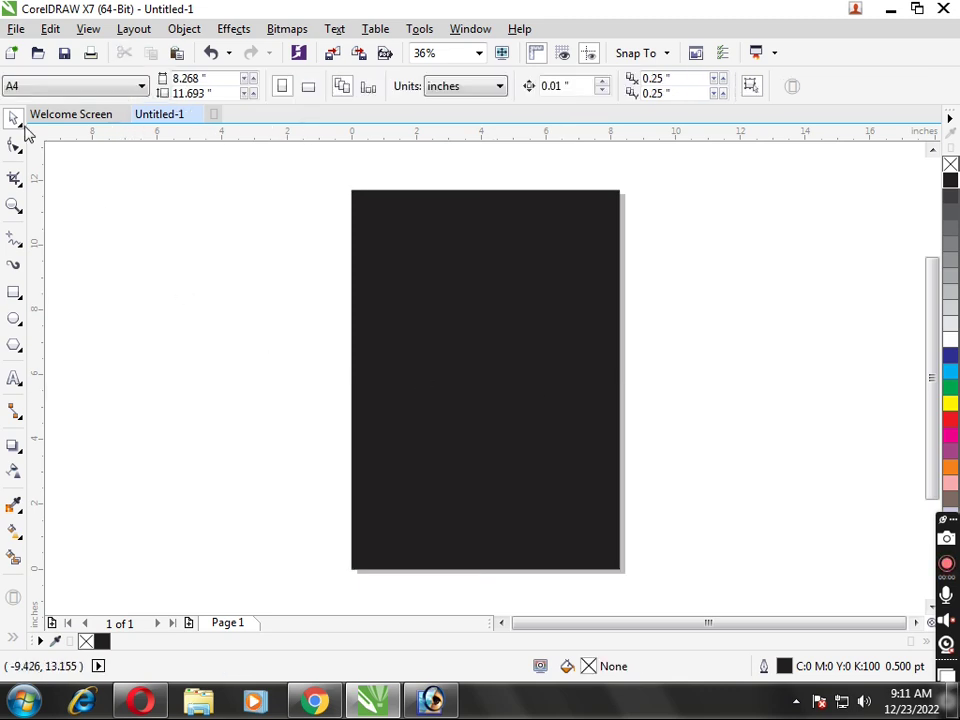
# Fill all the circles white, dismissing the document defaults prompt without changes
pyautogui.moveTo(290, 186); pyautogui.dragTo(633, 387)
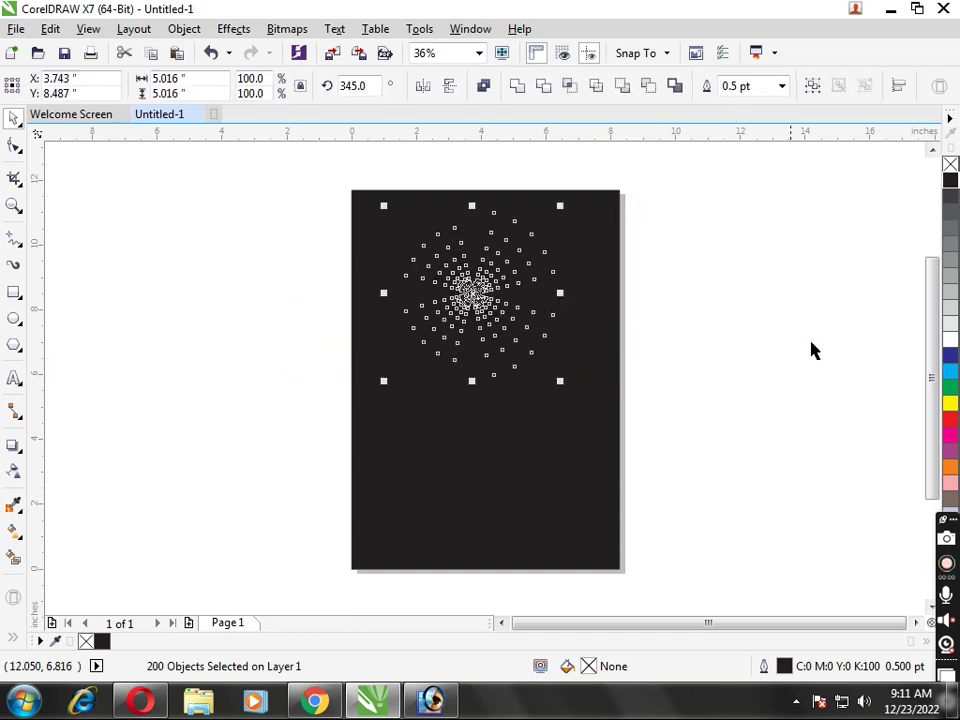
pyautogui.click(950, 342)
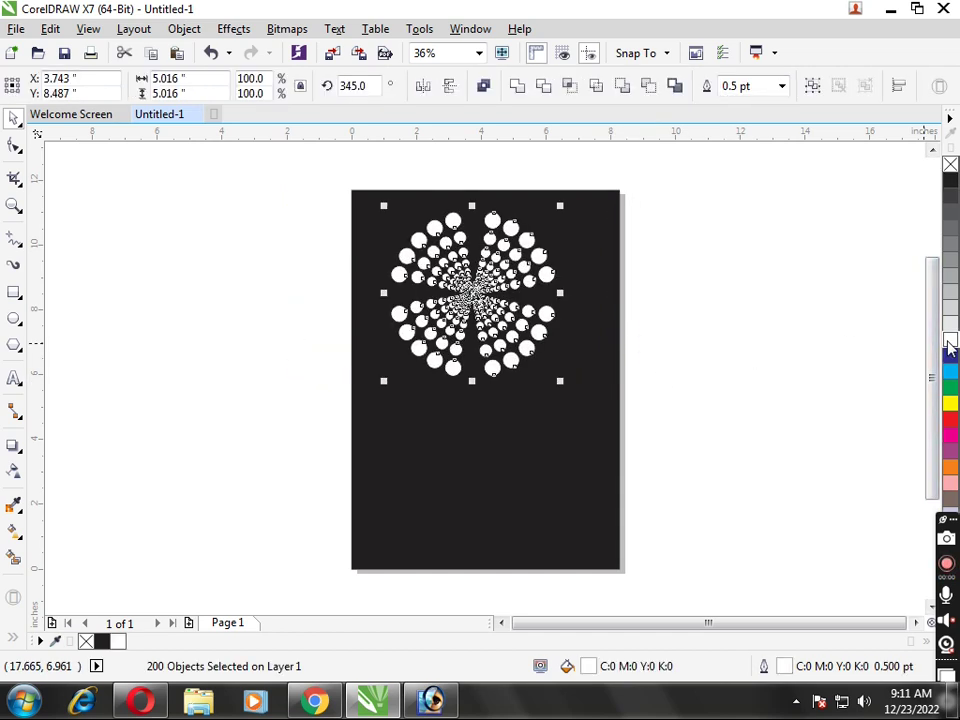
pyautogui.click(727, 318)
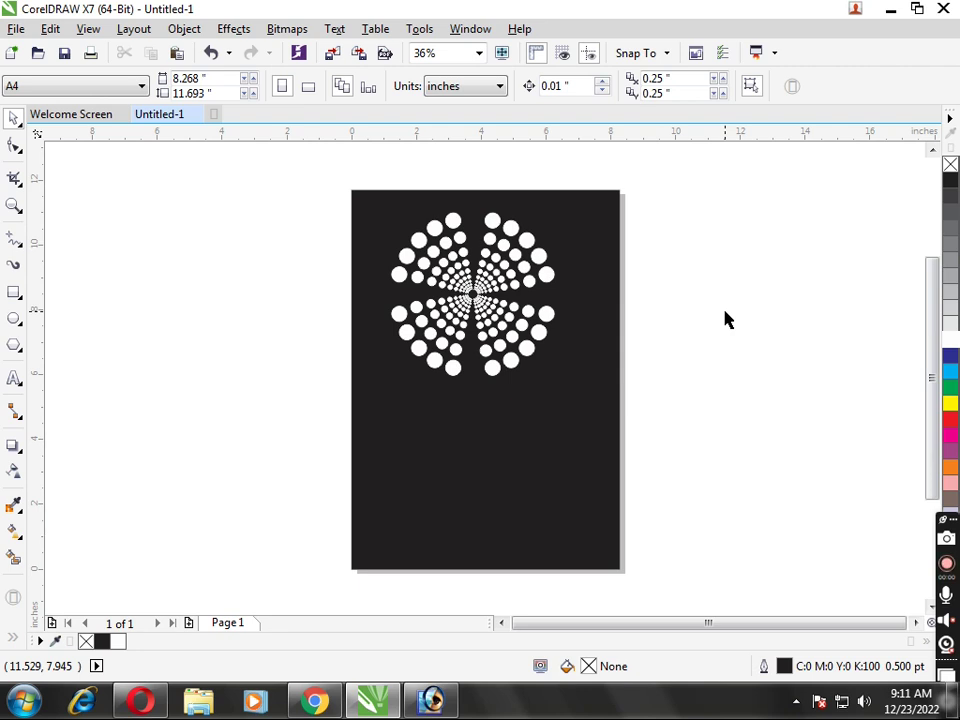
pyautogui.click(950, 187)
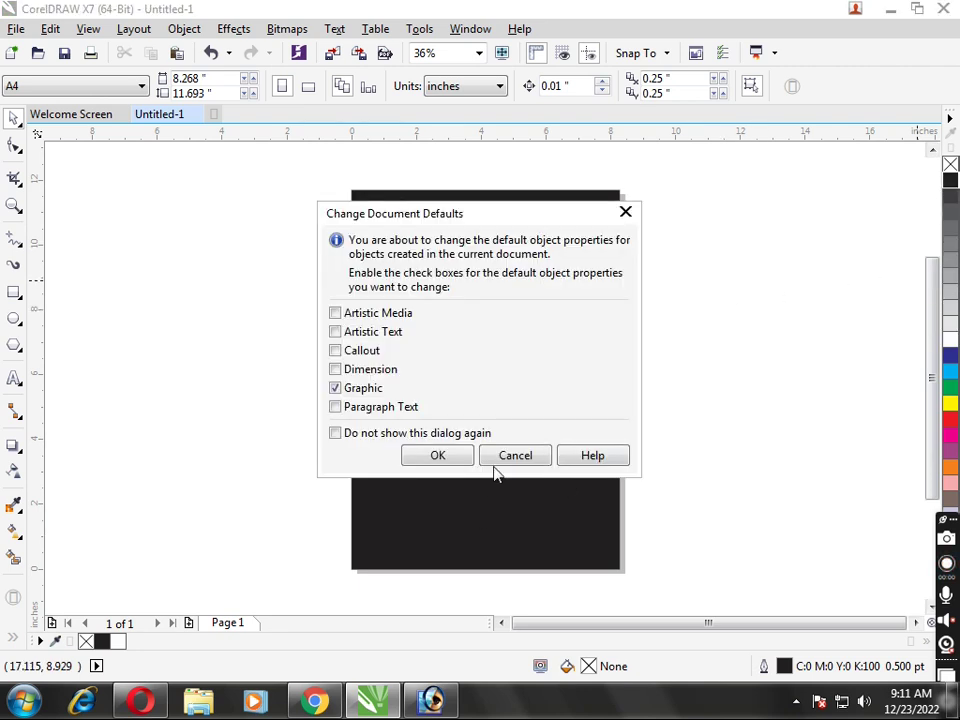
pyautogui.click(497, 458)
# Reselect the dots, set their outlines to black and fill them white again
pyautogui.moveTo(274, 190); pyautogui.dragTo(637, 390)
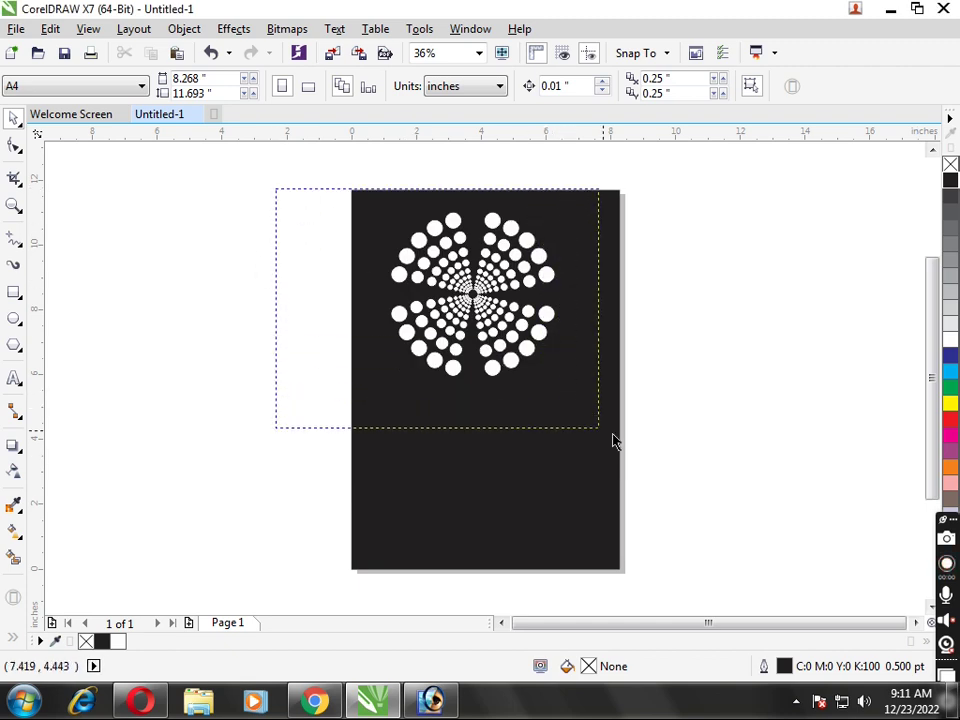
pyautogui.rightClick(950, 181)
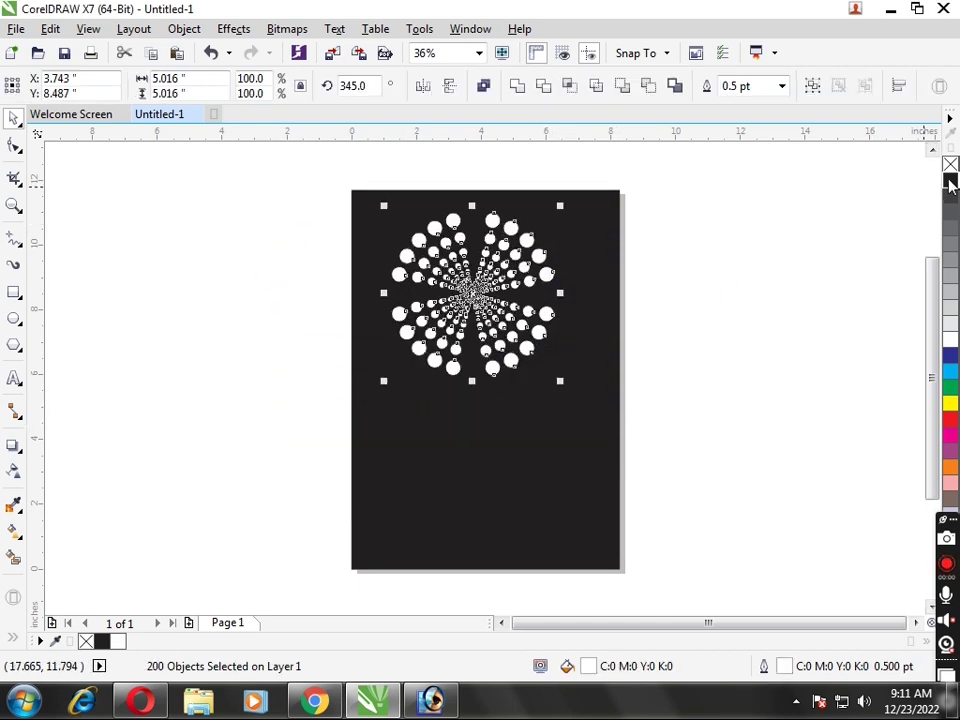
pyautogui.click(950, 181)
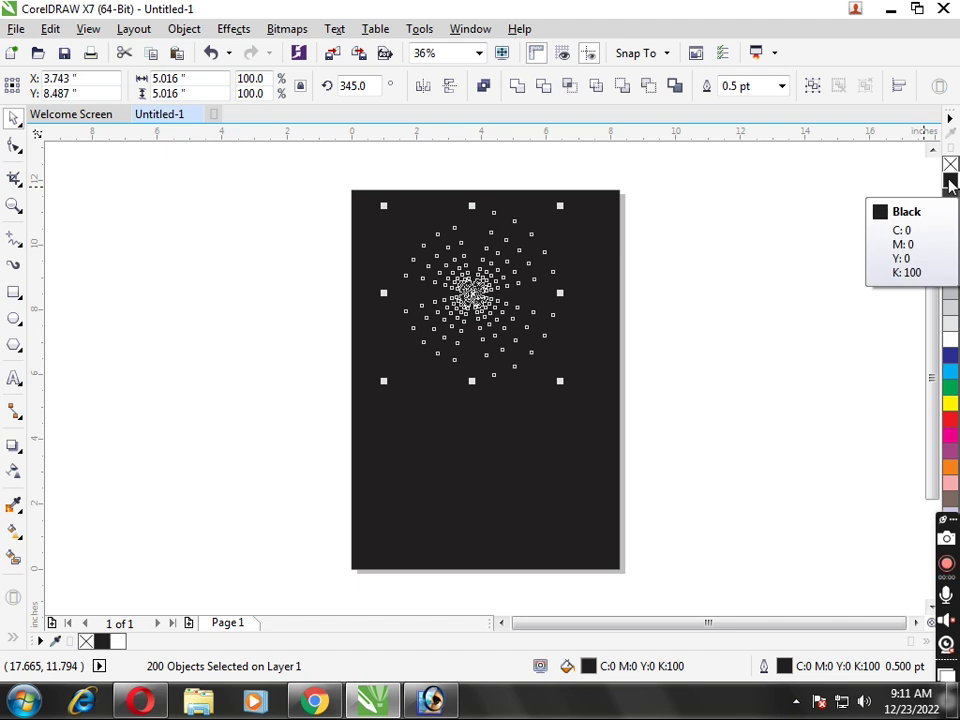
pyautogui.rightClick(950, 340)
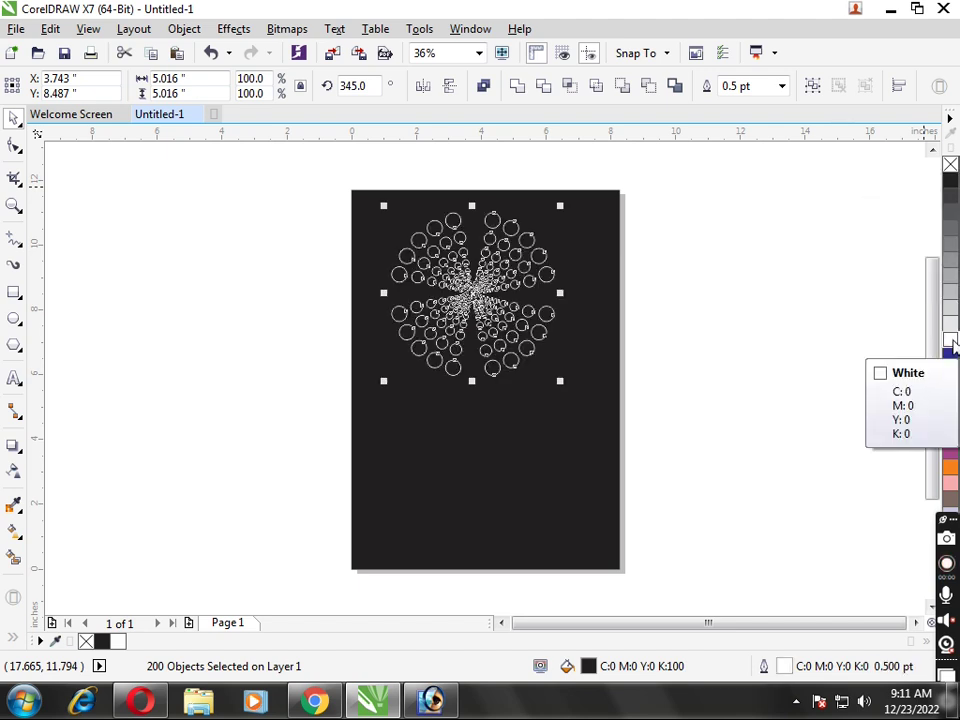
pyautogui.rightClick(950, 345)
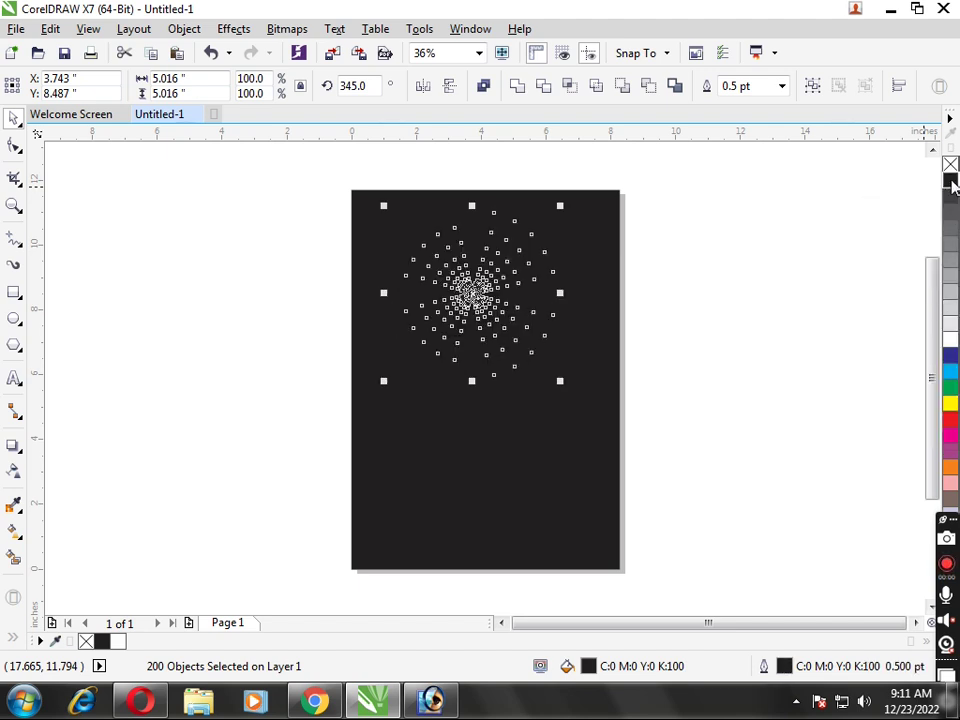
pyautogui.click(950, 340)
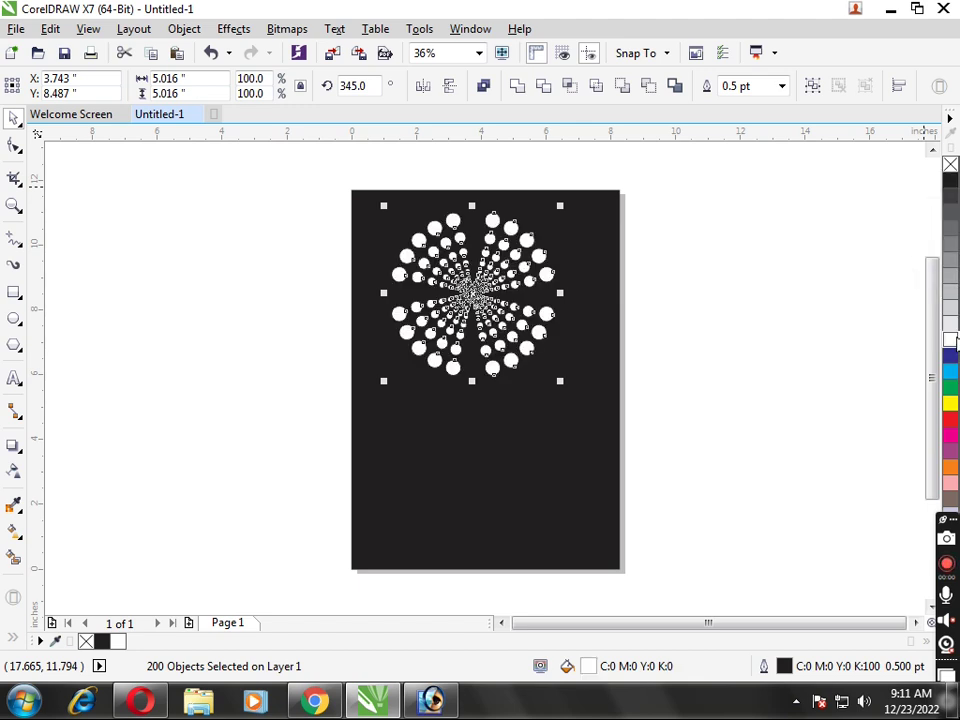
pyautogui.click(768, 343)
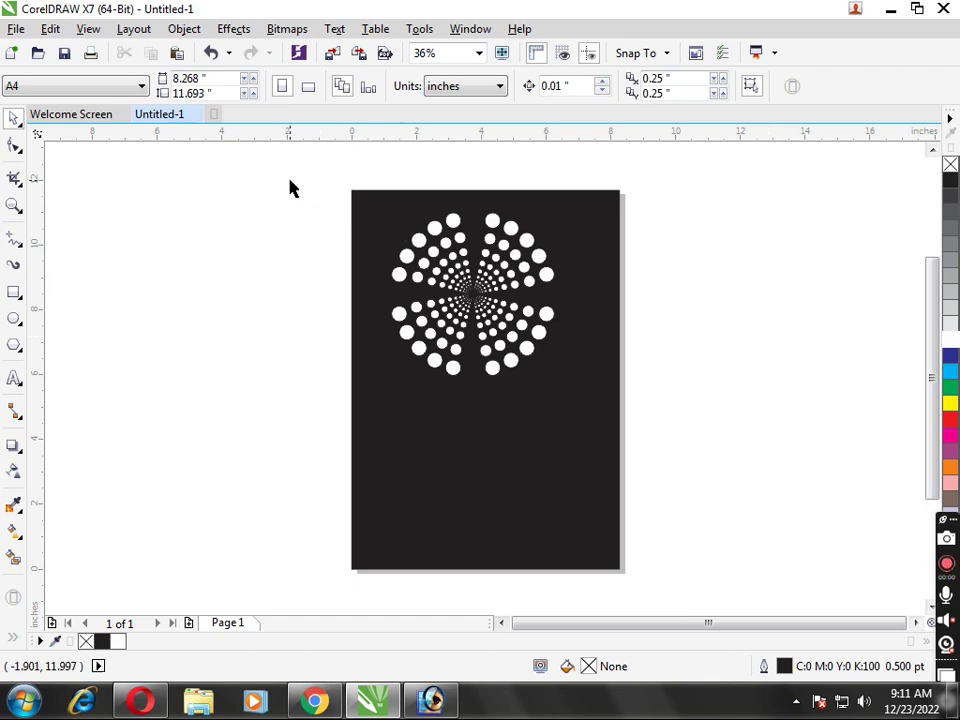
# Nudge the dot flower right and mirror a copy vertically directly below it
pyautogui.moveTo(289, 186); pyautogui.dragTo(739, 424)
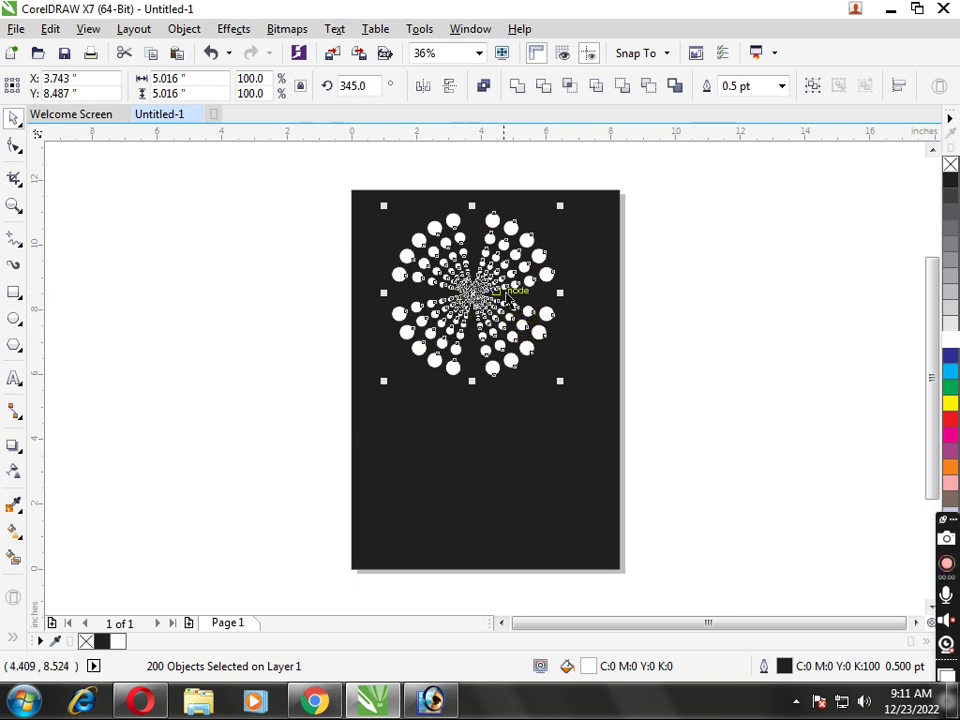
pyautogui.moveTo(479, 300); pyautogui.dragTo(489, 296)
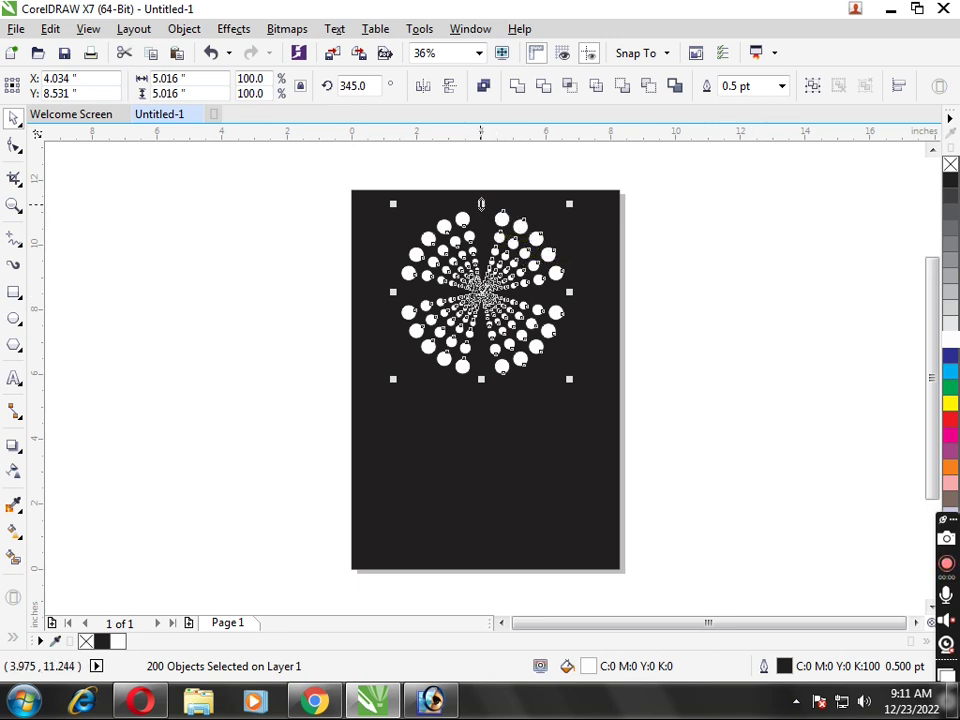
pyautogui.moveTo(481, 204); pyautogui.dragTo(484, 483)
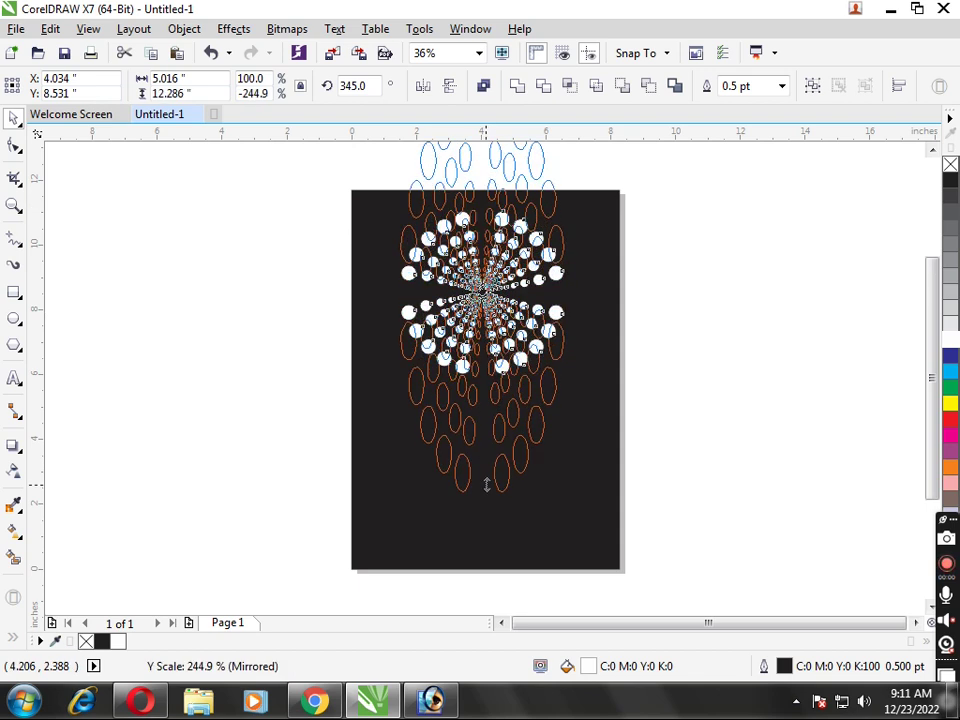
pyautogui.hotkey('ctrl', 'z')
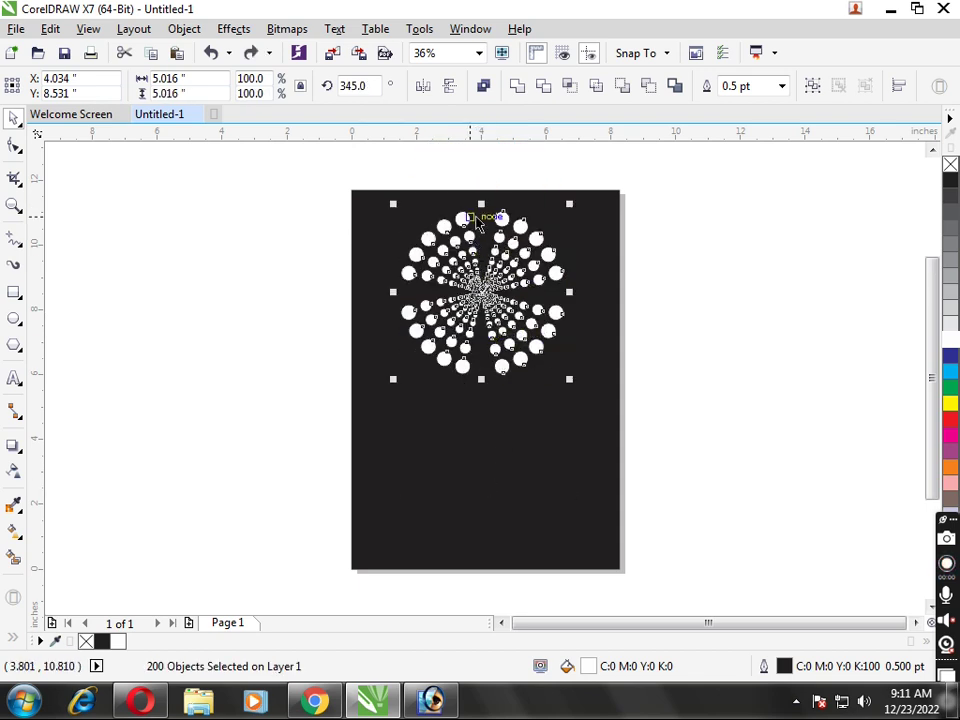
pyautogui.moveTo(481, 204); pyautogui.dragTo(477, 489)
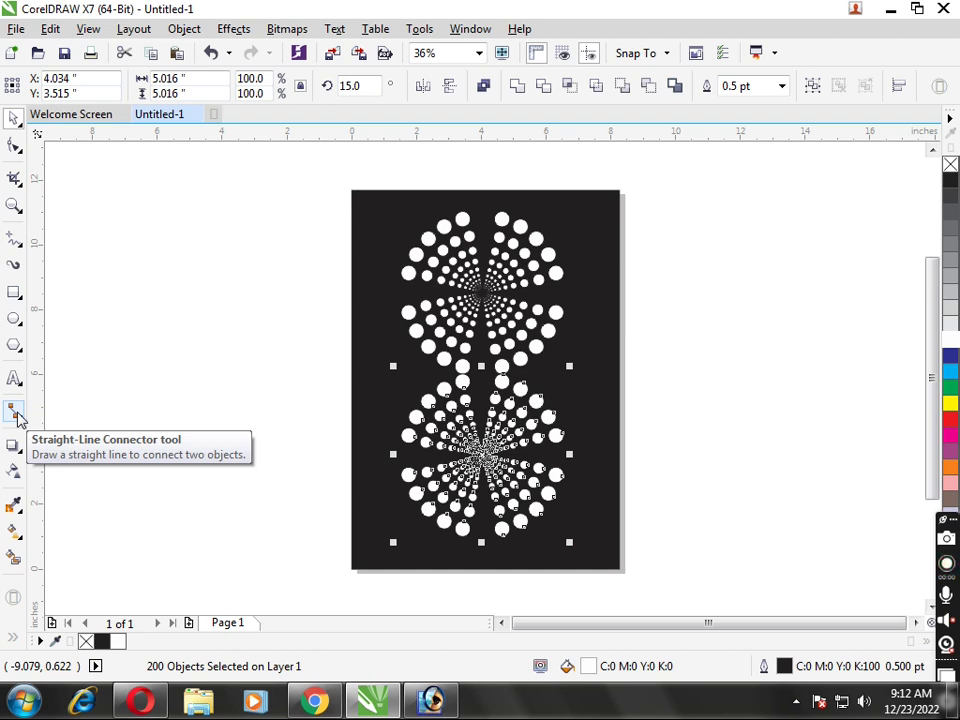
# Group the 200 mirrored dots into one object
pyautogui.hotkey('ctrl', 'g')
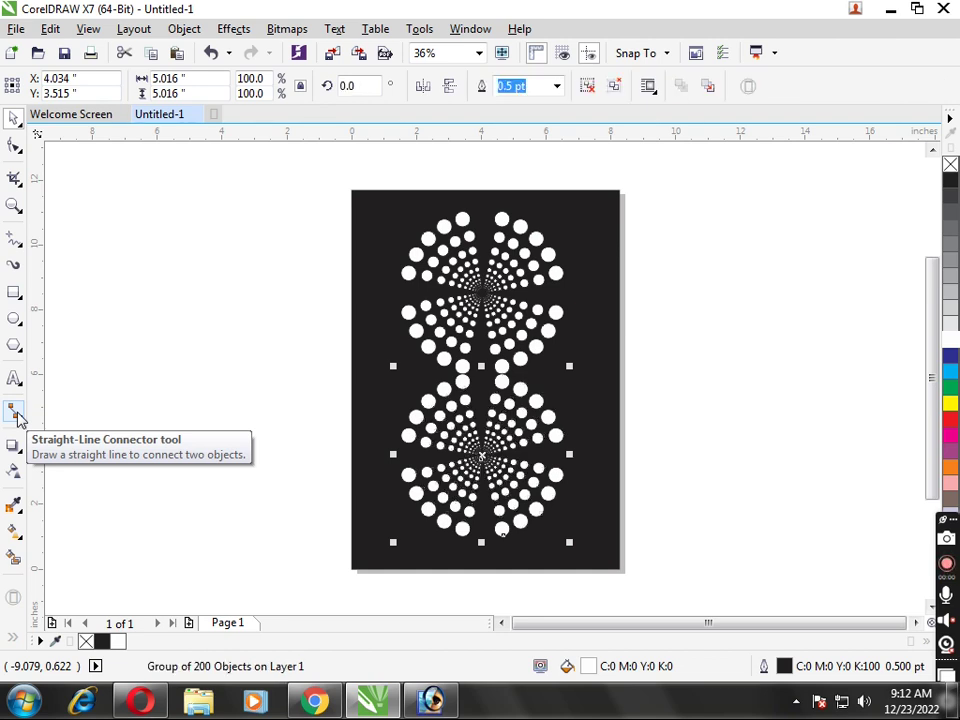
pyautogui.hotkey('ctrl', 'u')
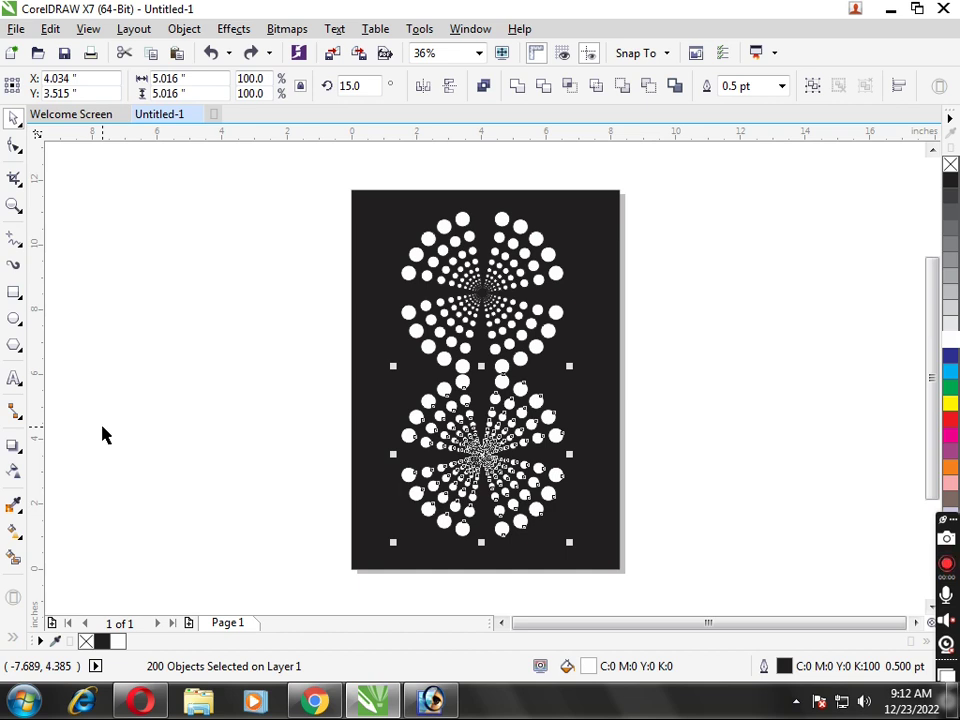
pyautogui.hotkey('ctrl', 'g')
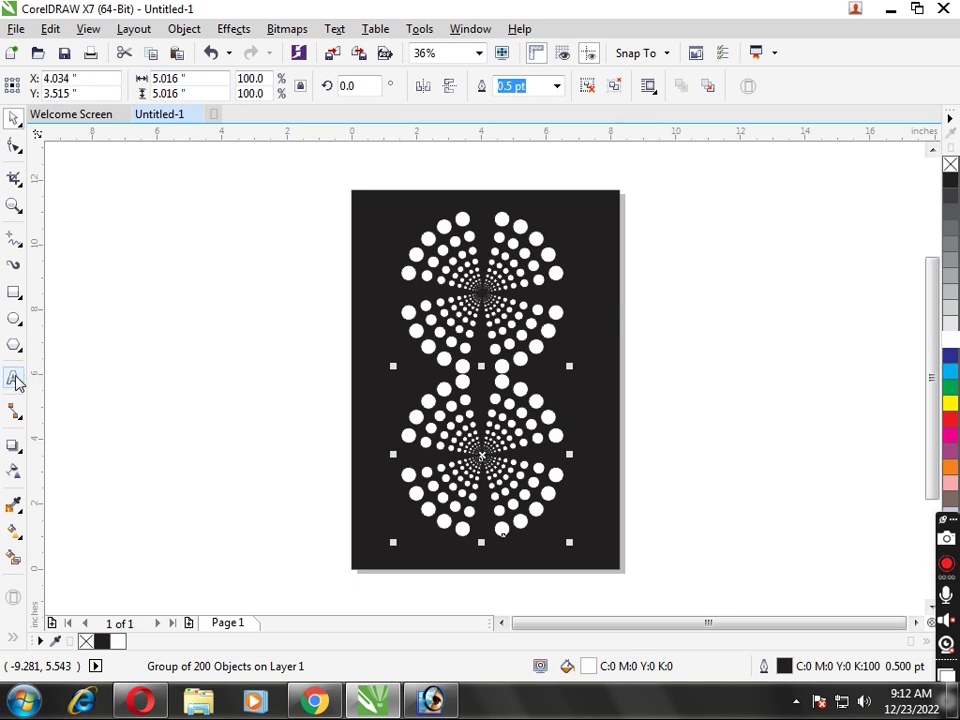
# Apply a top-to-bottom linear transparency to the mirrored lower flower, ending the fade at its centre
pyautogui.click(13, 474)
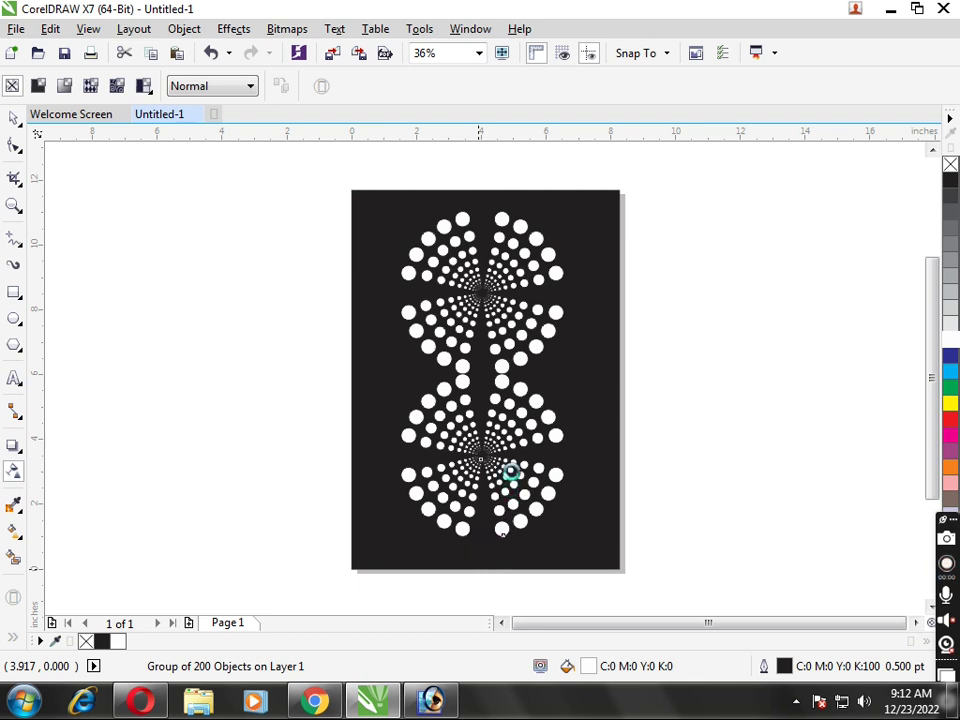
pyautogui.moveTo(478, 566); pyautogui.dragTo(485, 380)
pyautogui.moveTo(477, 567)
pyautogui.mouseDown()
pyautogui.moveTo(411, 366)
pyautogui.moveTo(492, 316)
pyautogui.moveTo(495, 414)
pyautogui.mouseUp()
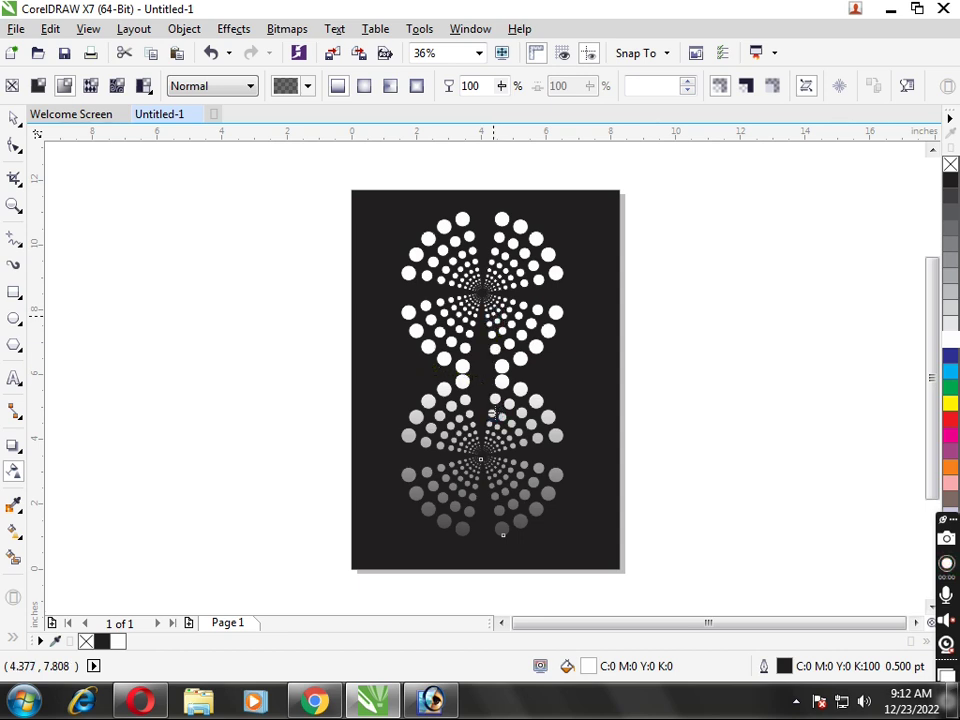
pyautogui.click(493, 412)
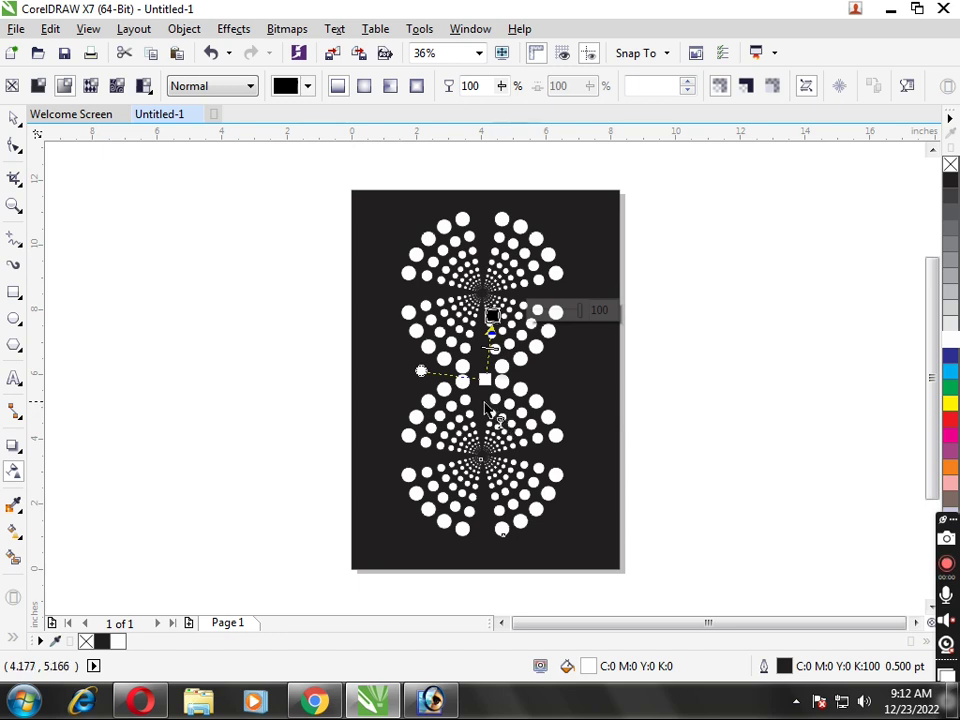
pyautogui.moveTo(483, 381); pyautogui.dragTo(491, 464)
# Preview the fade with nothing selected, then undo the last transparency adjustment
pyautogui.click(491, 464)
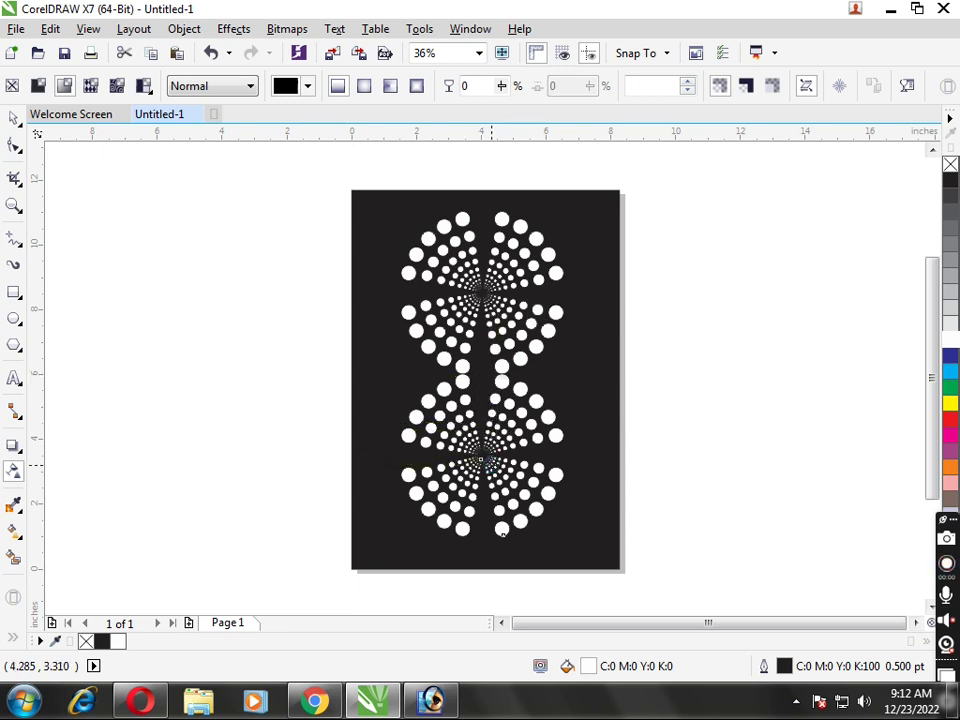
pyautogui.click(481, 459)
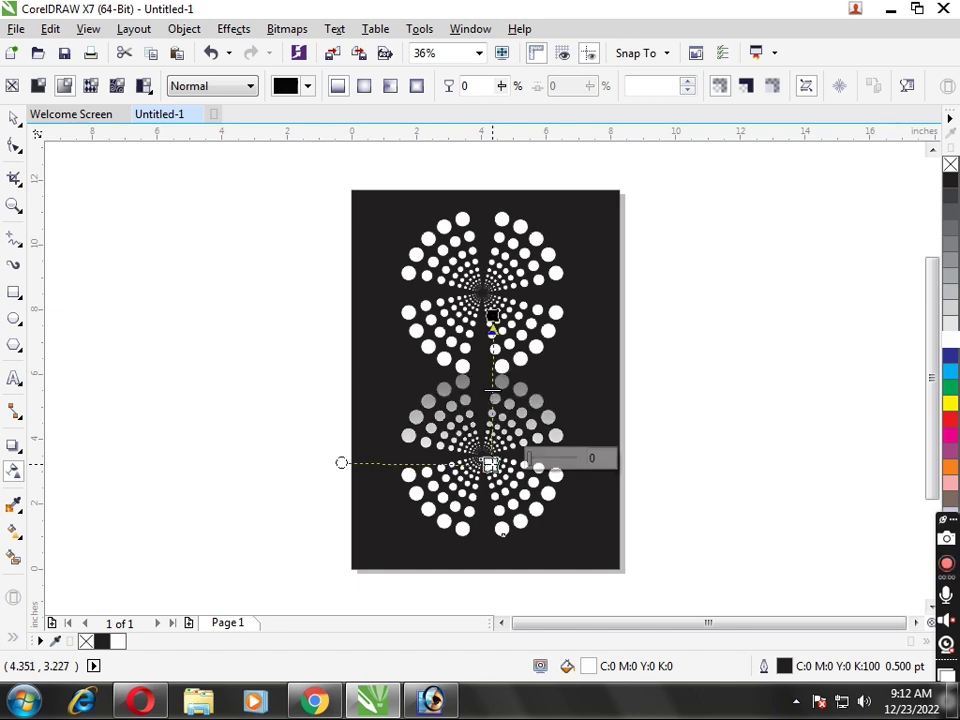
pyautogui.click(489, 464)
pyautogui.click(472, 360)
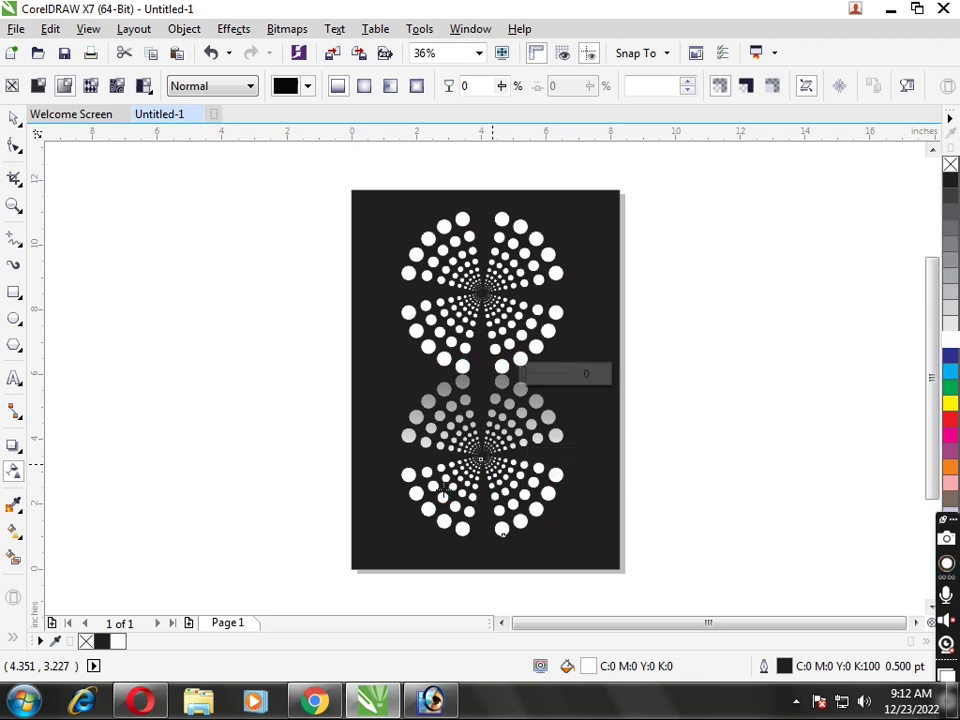
pyautogui.hotkey('ctrl', 'z')
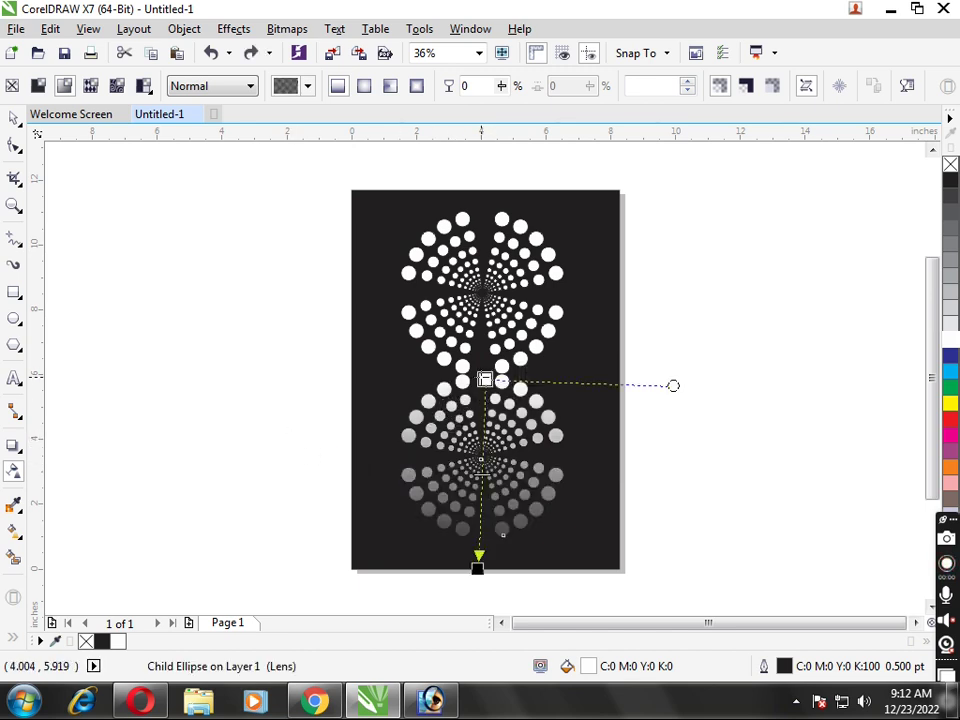
# Set the fade's starting transparency to 40 and move its start node down into the reflection
pyautogui.moveTo(484, 380); pyautogui.dragTo(476, 347)
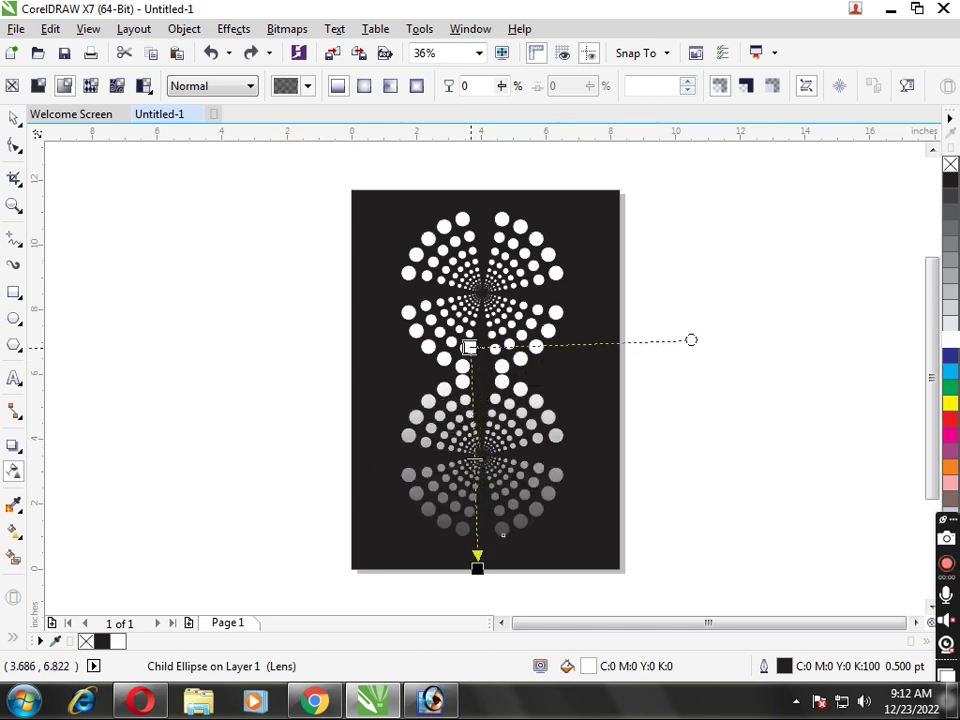
pyautogui.click(476, 347)
pyautogui.click(470, 347)
pyautogui.click(470, 347)
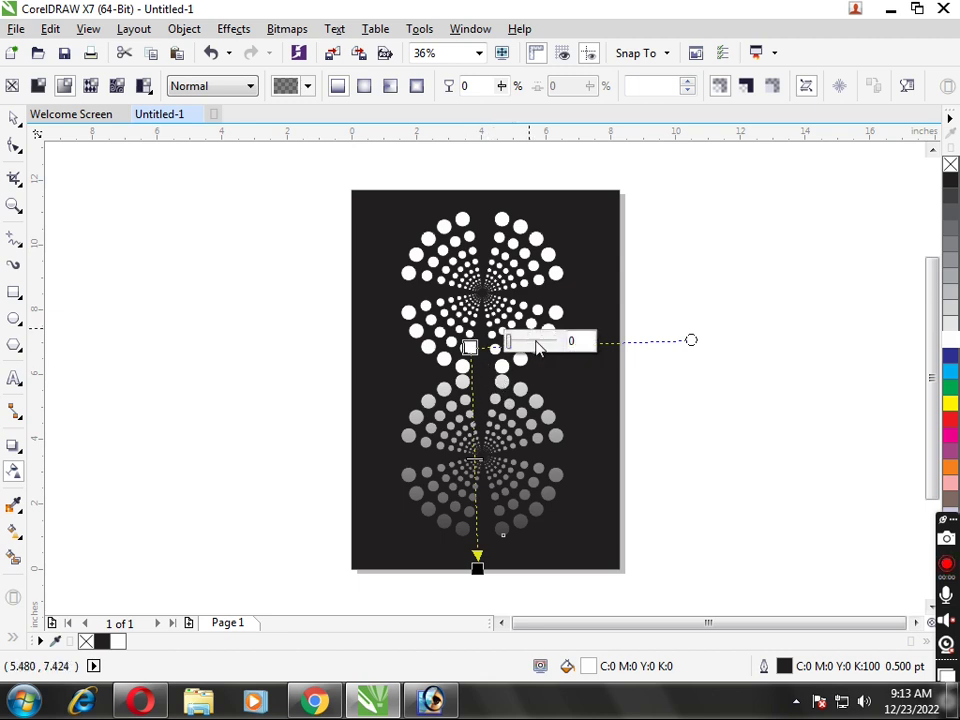
pyautogui.moveTo(508, 342); pyautogui.dragTo(529, 343)
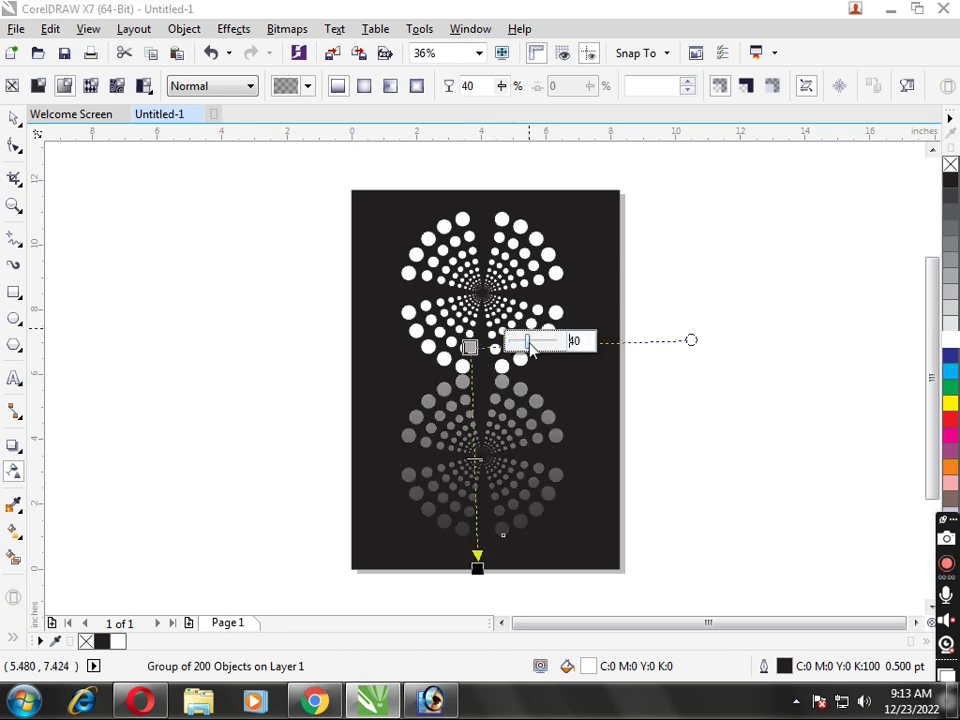
pyautogui.moveTo(470, 347); pyautogui.dragTo(490, 412)
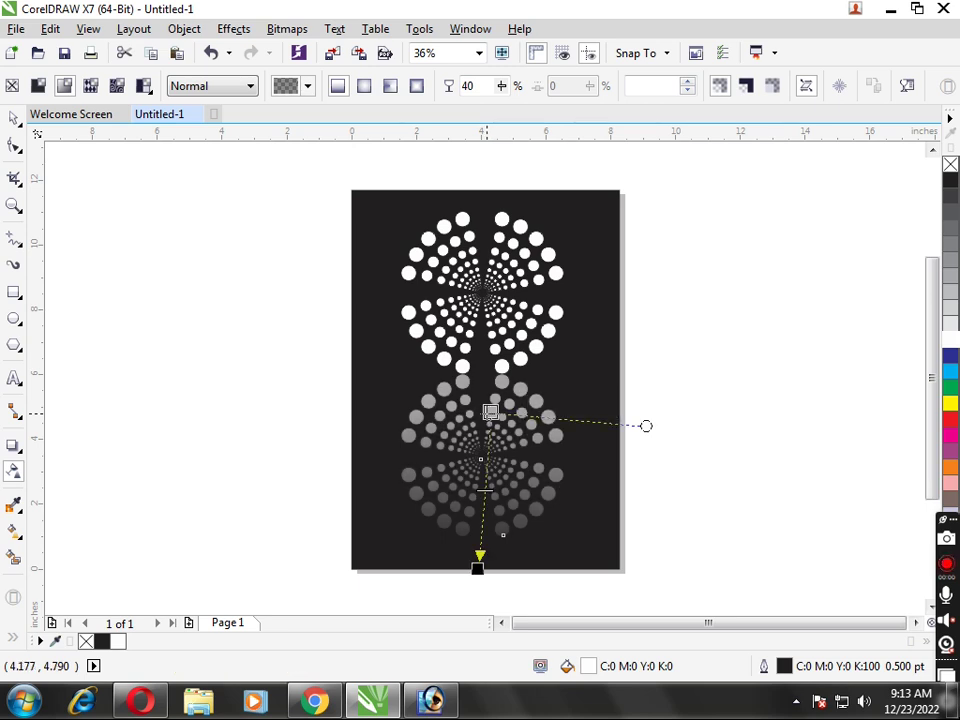
pyautogui.moveTo(487, 411); pyautogui.dragTo(473, 413)
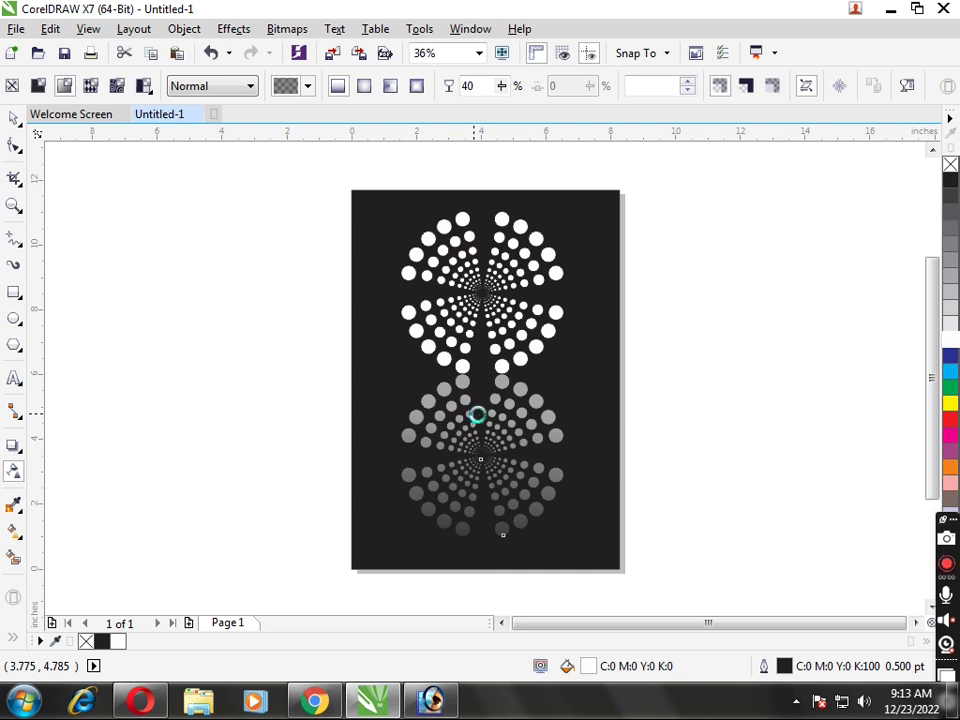
# Reduce the fade's starting transparency to 23 and tweak the fade angle
pyautogui.click(476, 416)
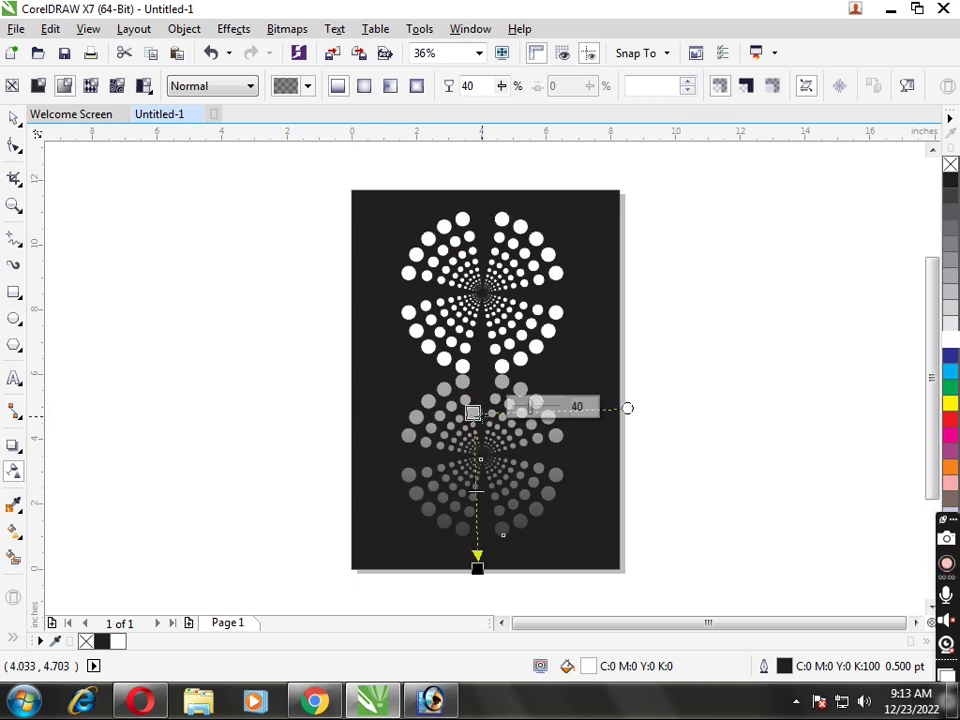
pyautogui.click(528, 407)
pyautogui.moveTo(528, 408); pyautogui.dragTo(474, 410)
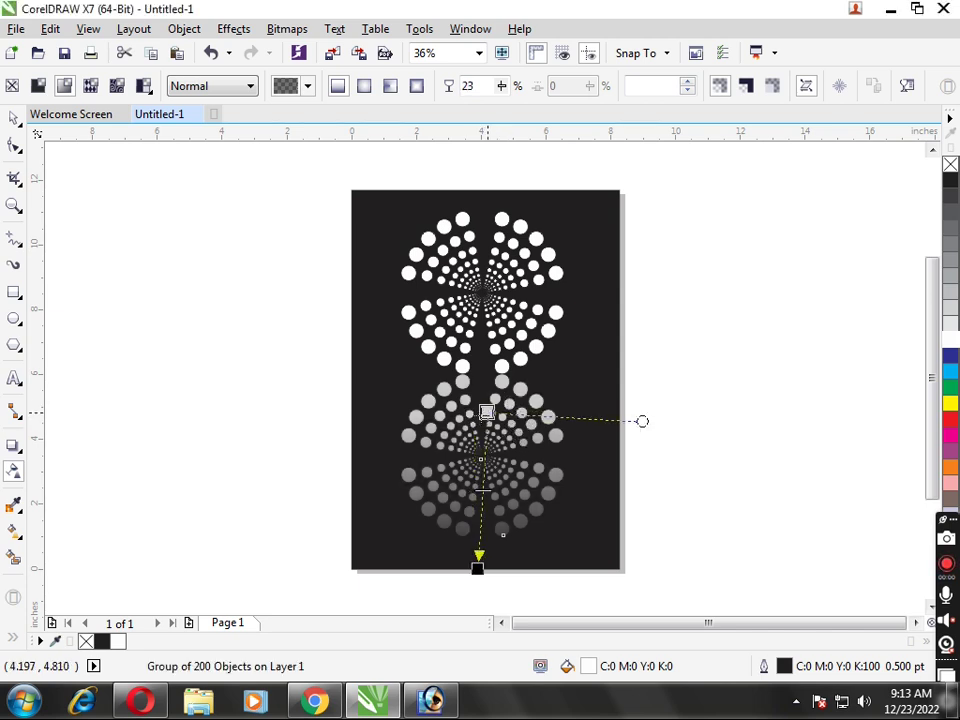
pyautogui.moveTo(473, 411)
pyautogui.mouseDown()
pyautogui.moveTo(486, 411)
pyautogui.moveTo(473, 411)
pyautogui.mouseUp()
# Straighten the fade vertically and raise its end node so the lowest dots vanish sooner
pyautogui.moveTo(477, 566); pyautogui.dragTo(475, 558)
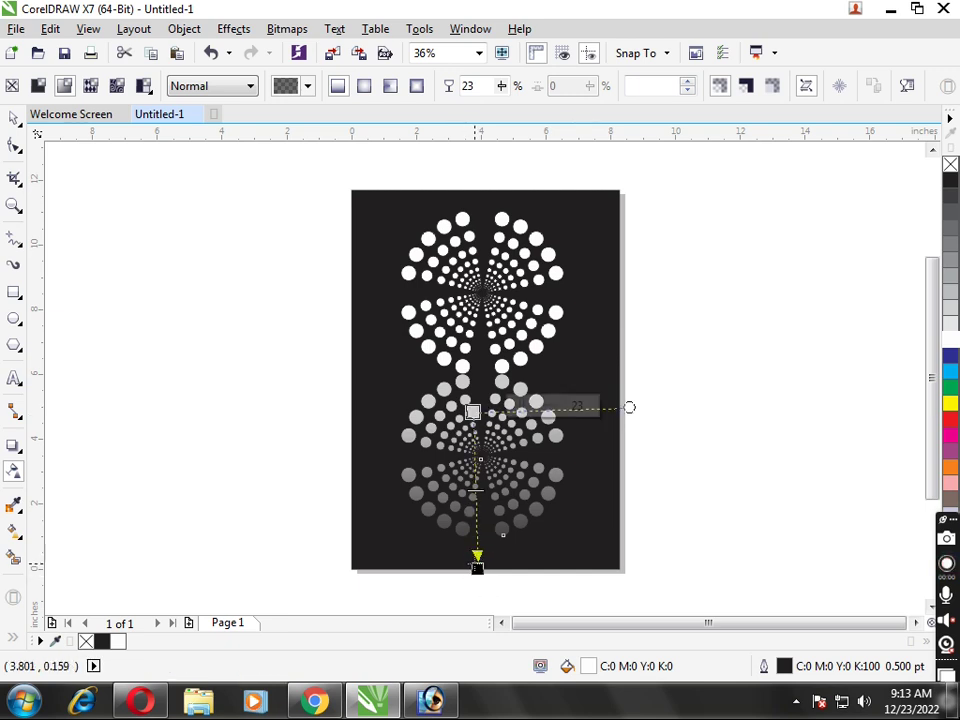
pyautogui.moveTo(477, 566); pyautogui.dragTo(476, 513)
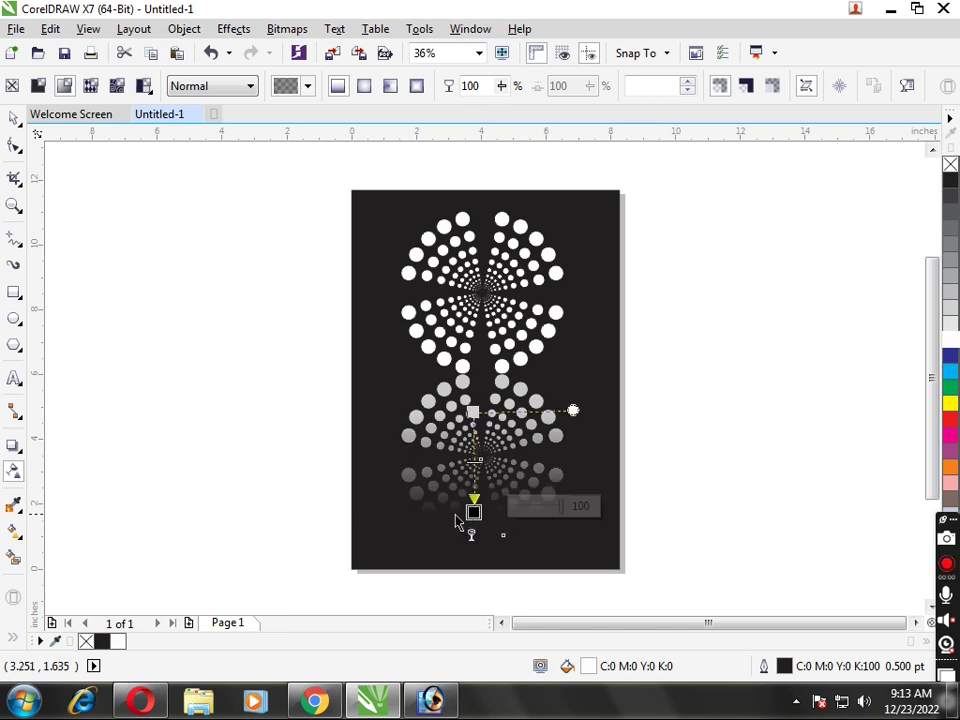
pyautogui.moveTo(473, 506); pyautogui.dragTo(476, 486)
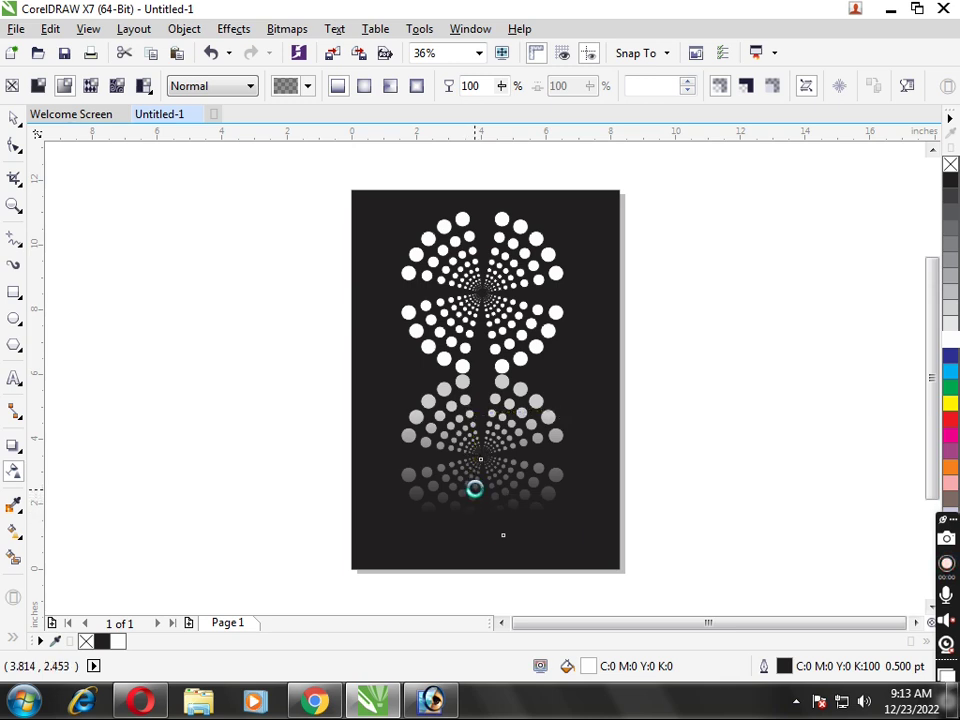
pyautogui.click(475, 488)
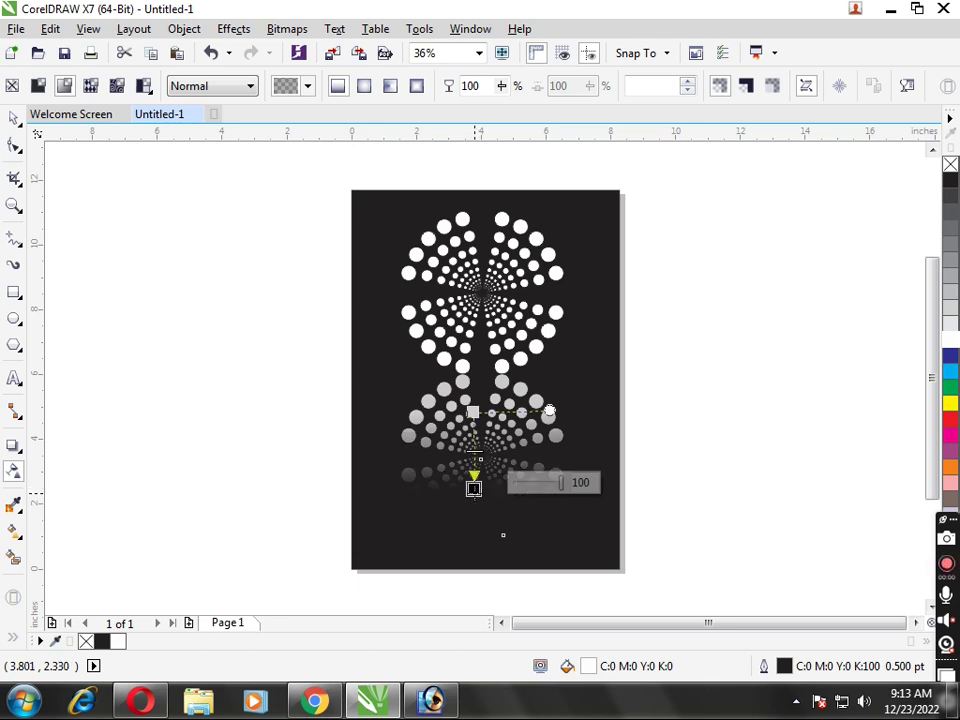
pyautogui.moveTo(473, 488); pyautogui.dragTo(475, 476)
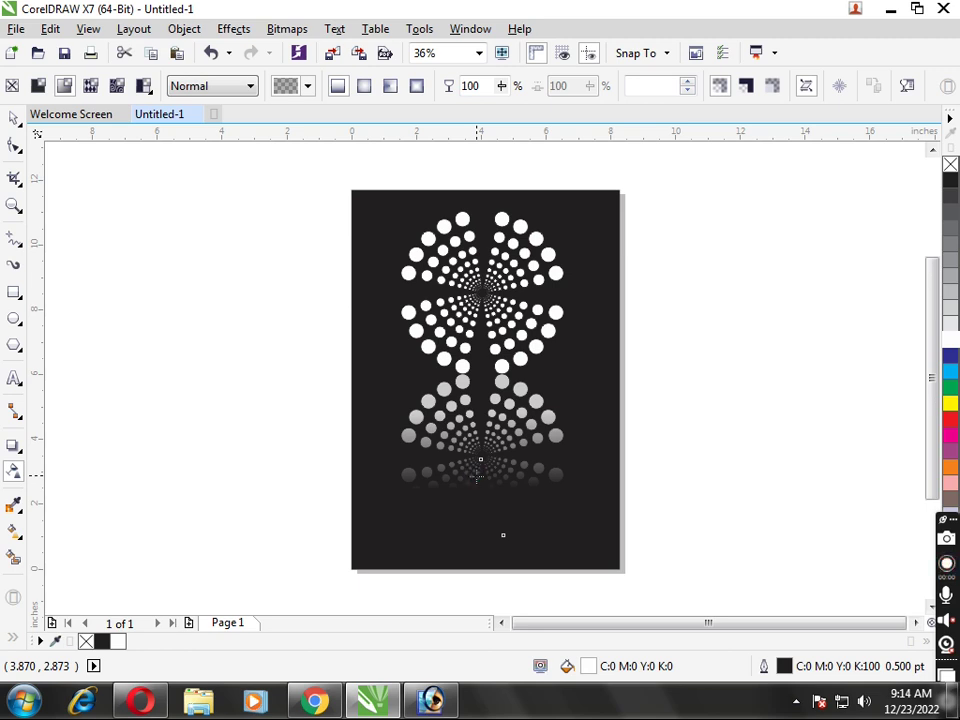
# Return to the Pick tool and deselect everything to view the flower and its reflection
pyautogui.press('space')
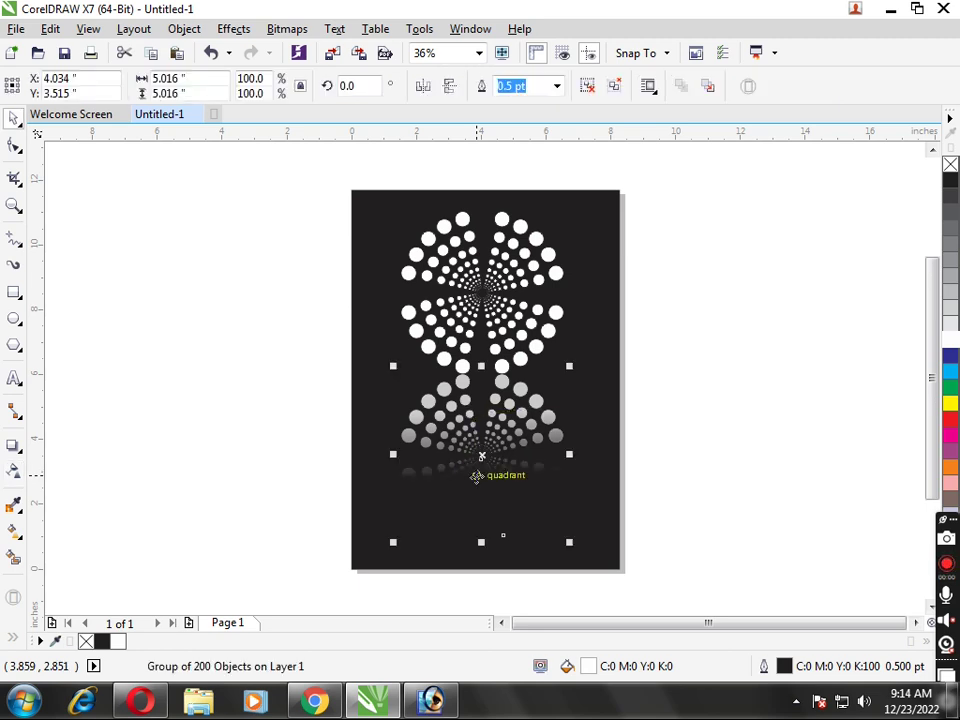
pyautogui.click(699, 334)
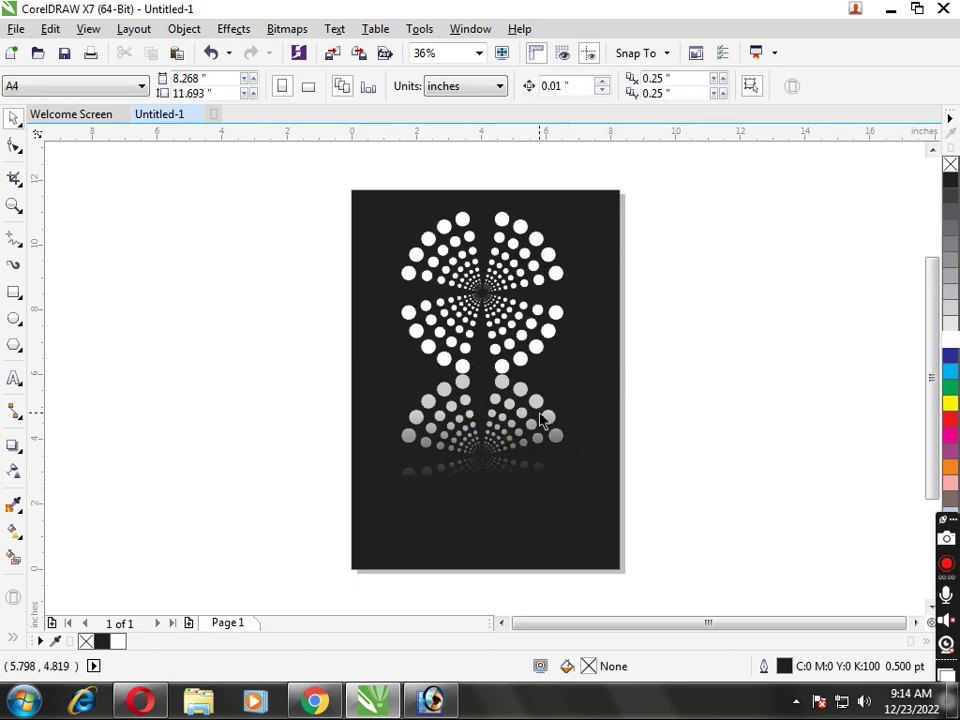